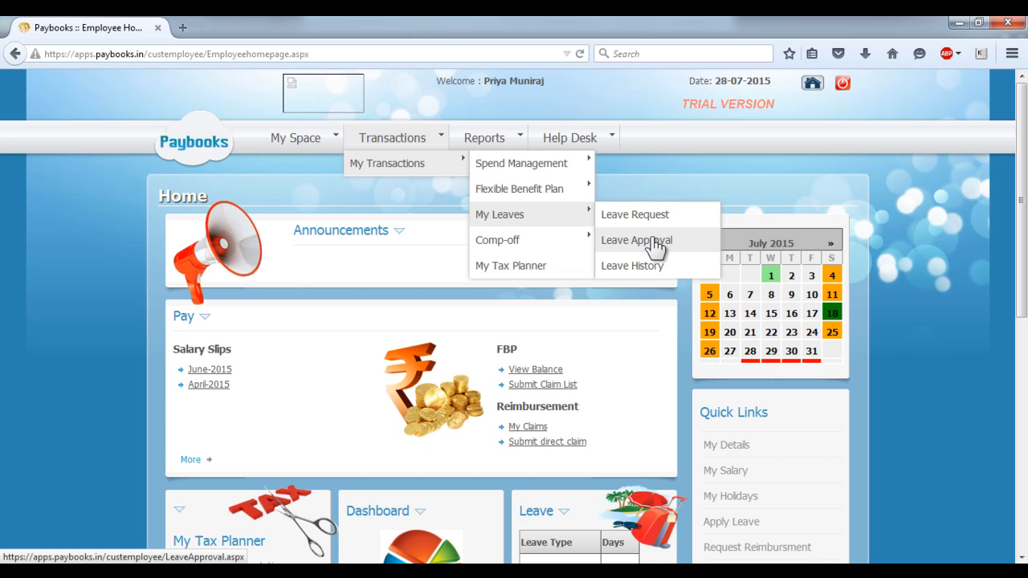
Open the Leave Request form for applying for leave
mouse_move(524, 246)
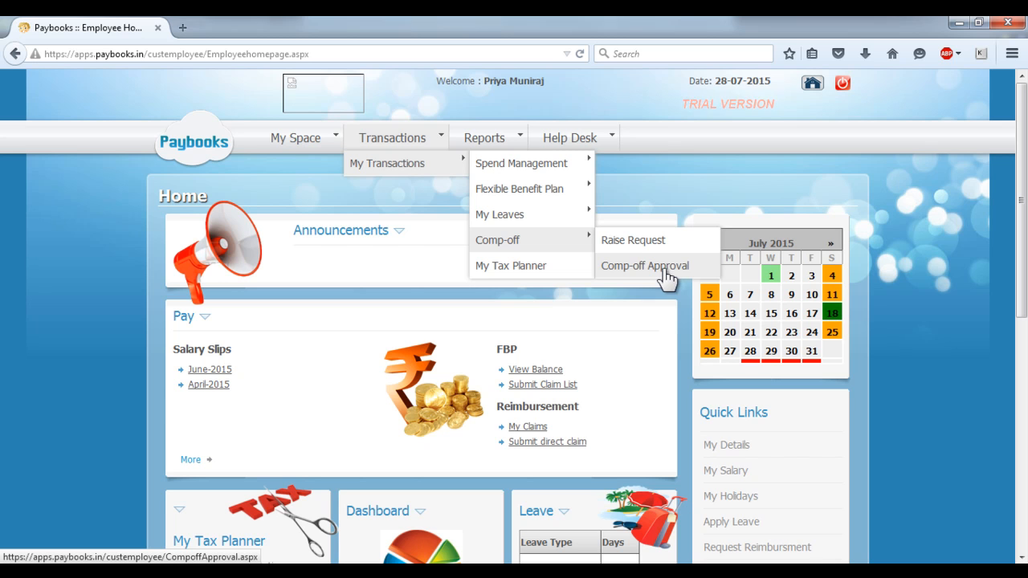
mouse_move(528, 223)
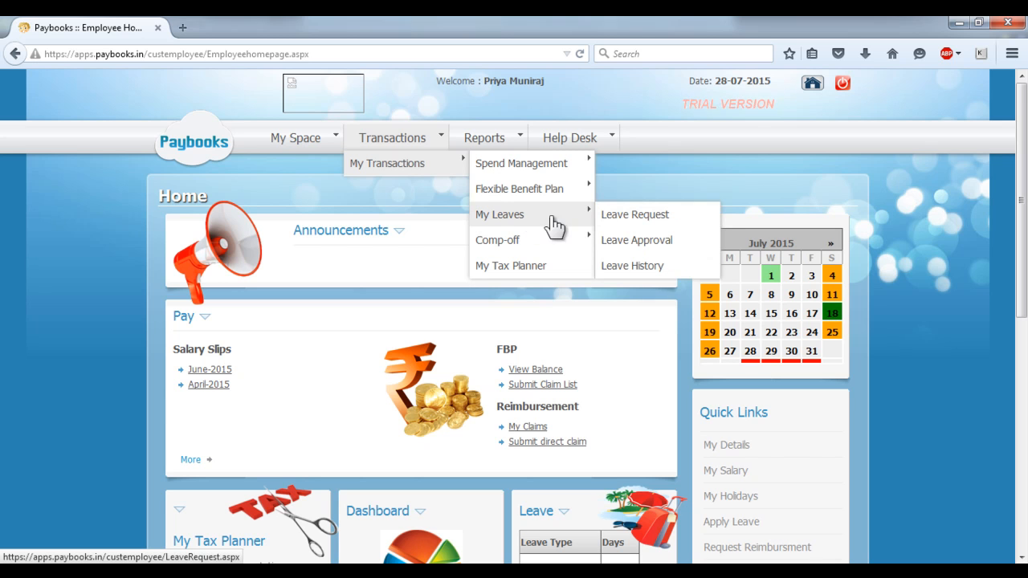
click(634, 215)
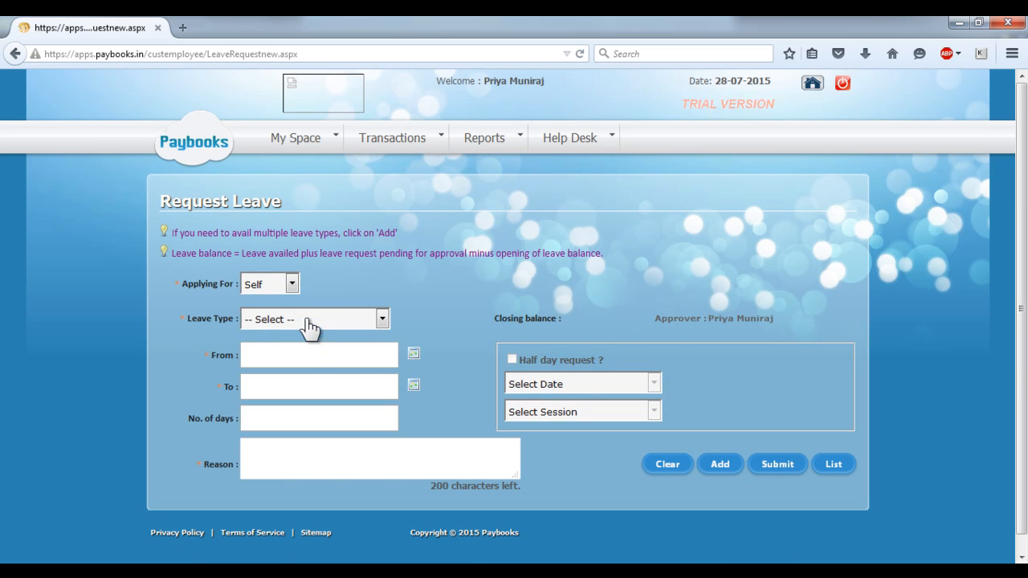
click(288, 289)
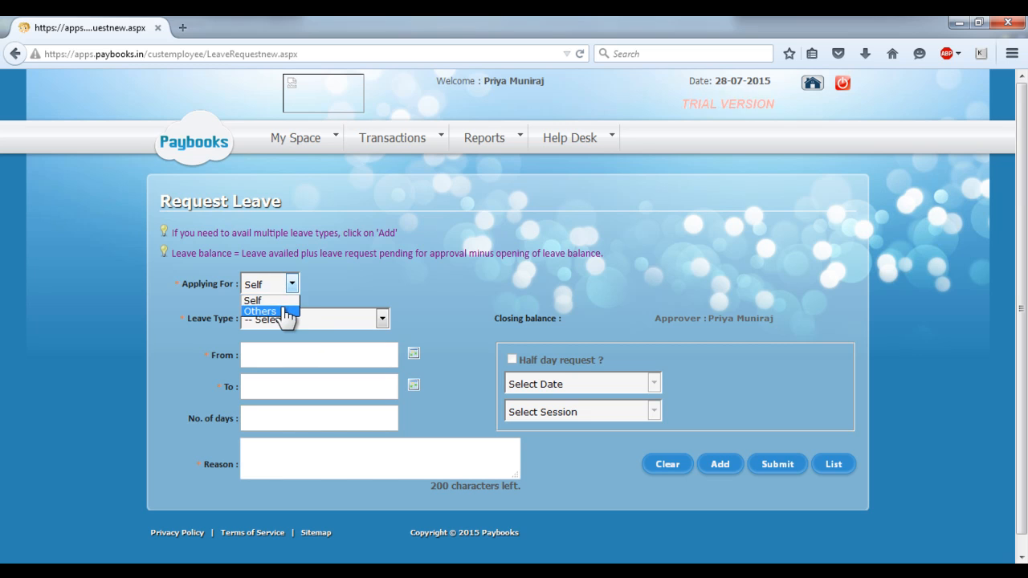
click(262, 312)
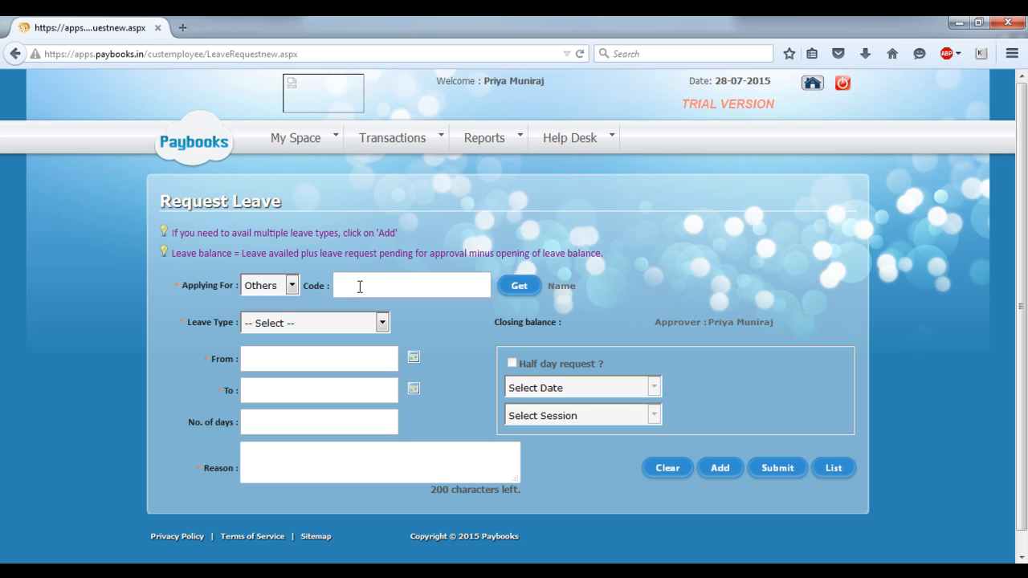
click(289, 287)
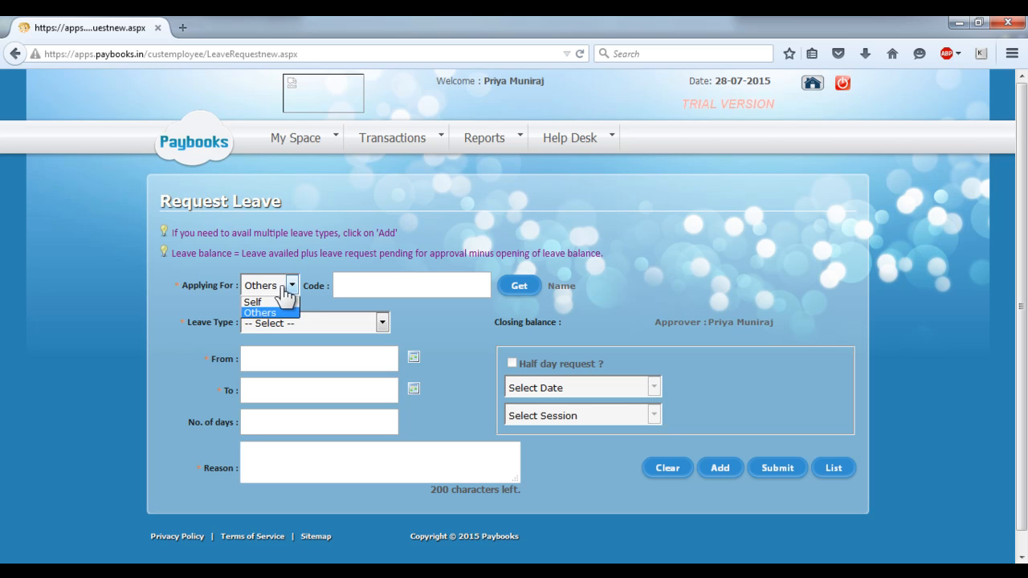
click(278, 303)
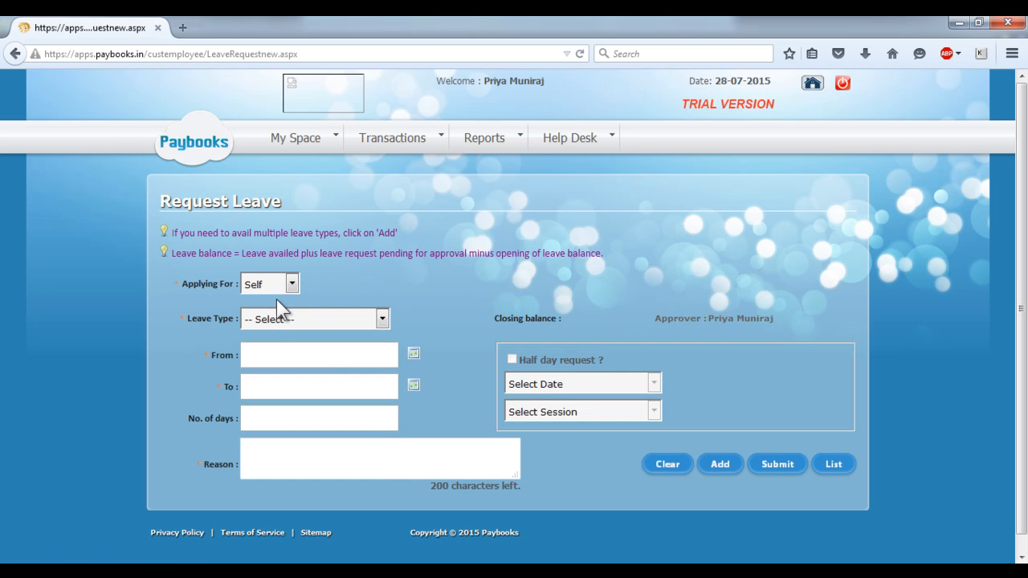
Choose Paid Leave as the leave type and set the leave period from 30/07/2015 to 31/07/2015
click(321, 325)
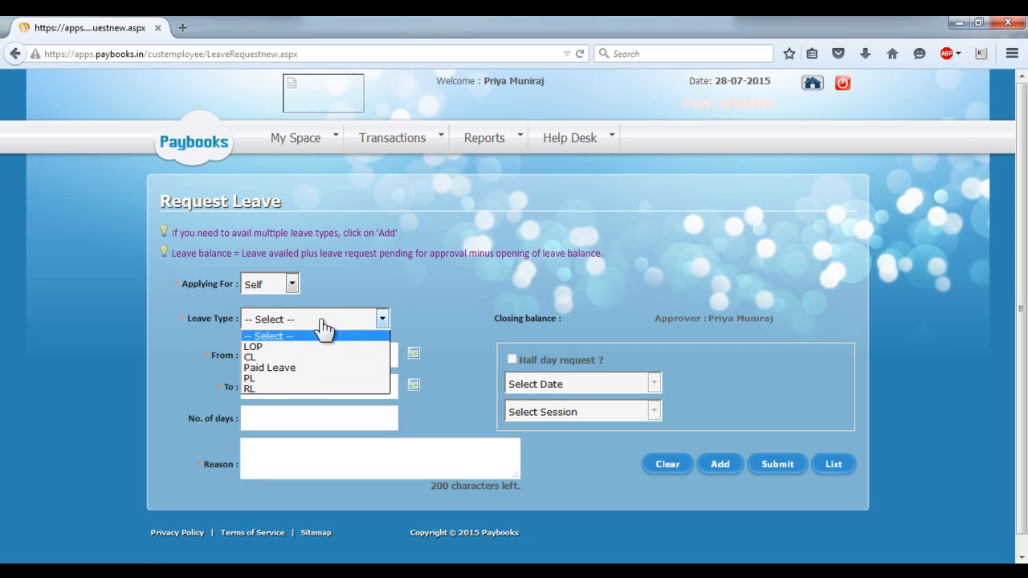
click(316, 368)
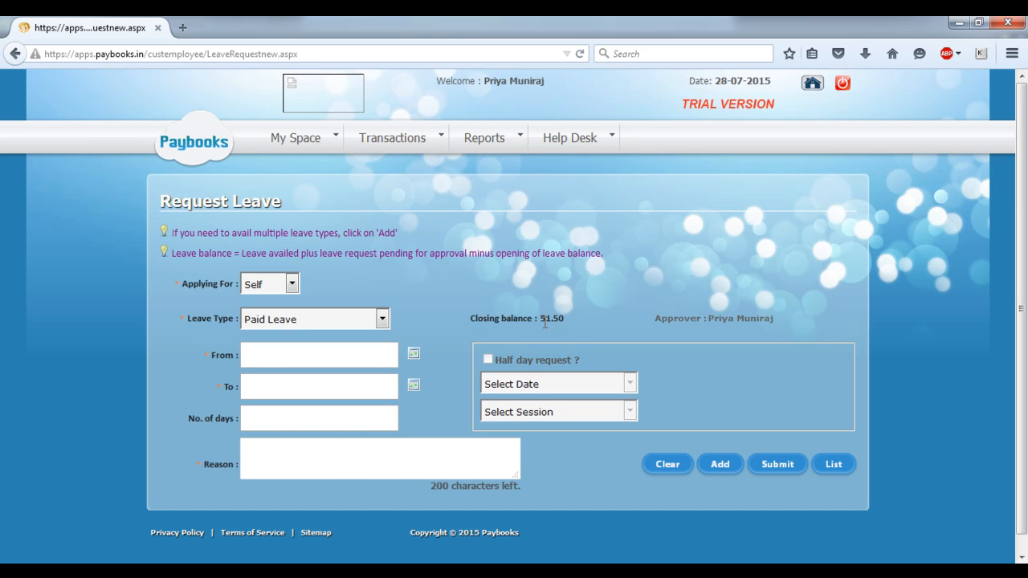
click(414, 353)
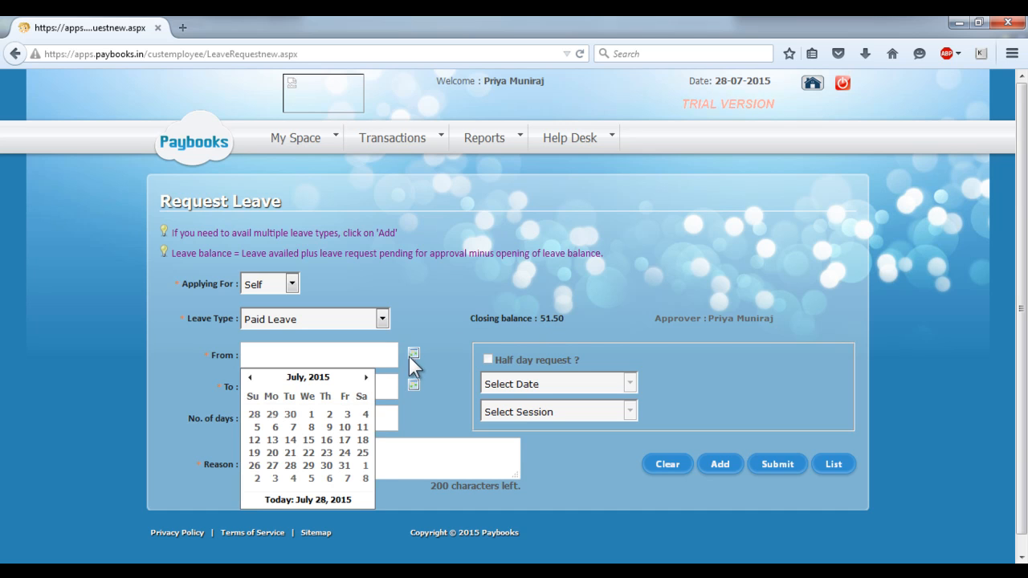
click(326, 466)
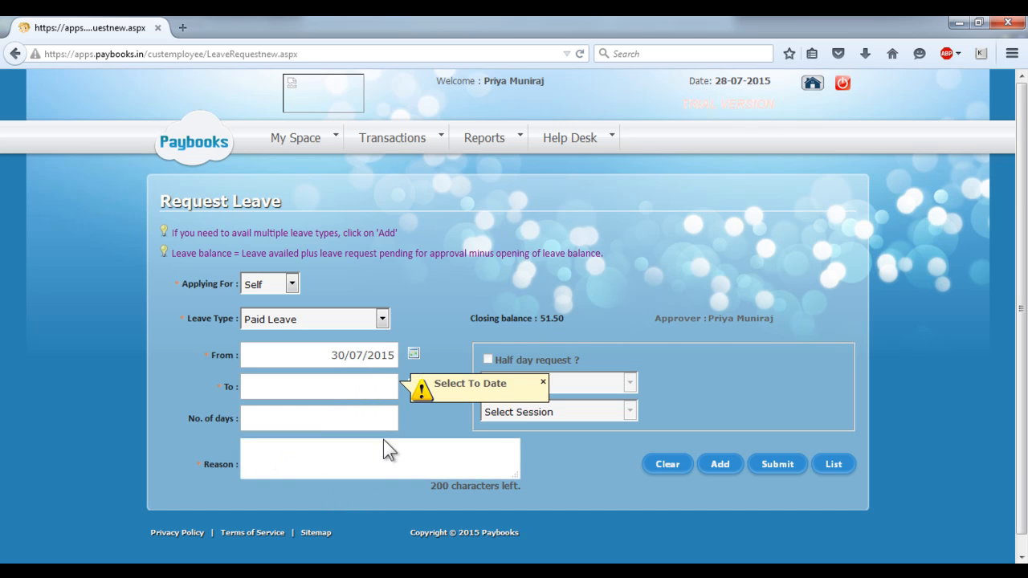
click(543, 382)
click(413, 385)
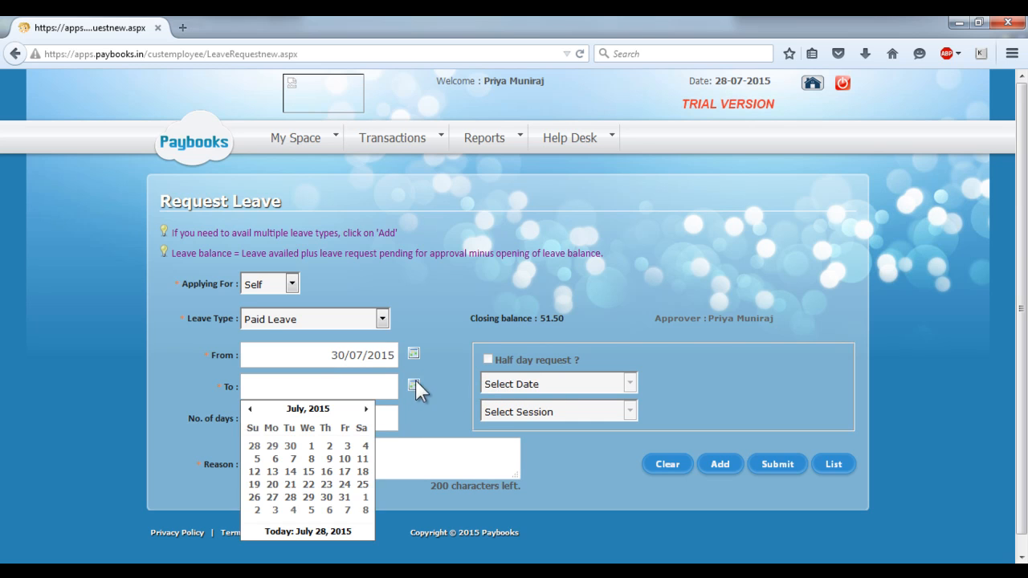
click(344, 498)
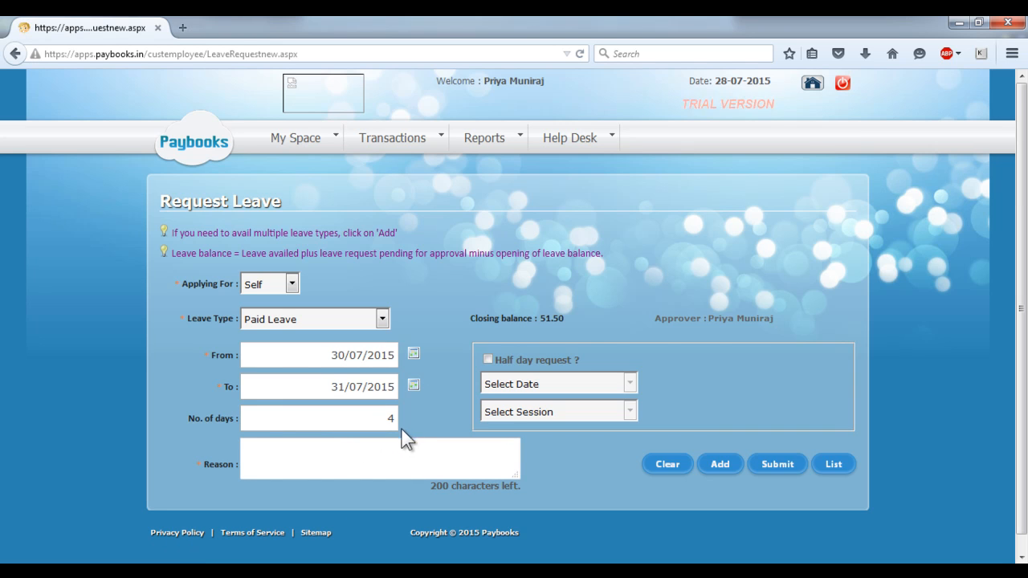
Request a half day on 30/07/2015 for the First Session
click(488, 360)
click(523, 385)
click(523, 411)
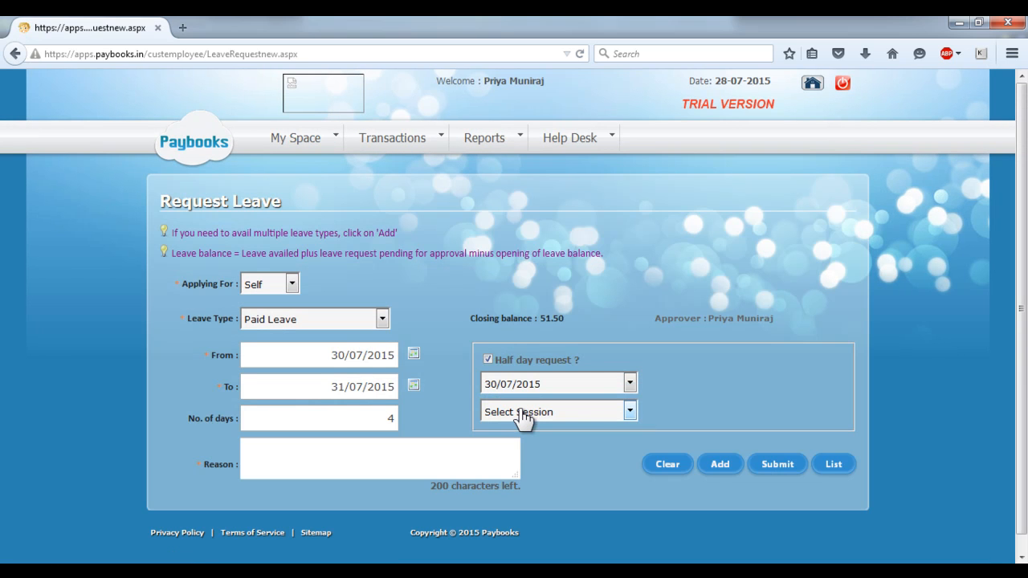
click(526, 417)
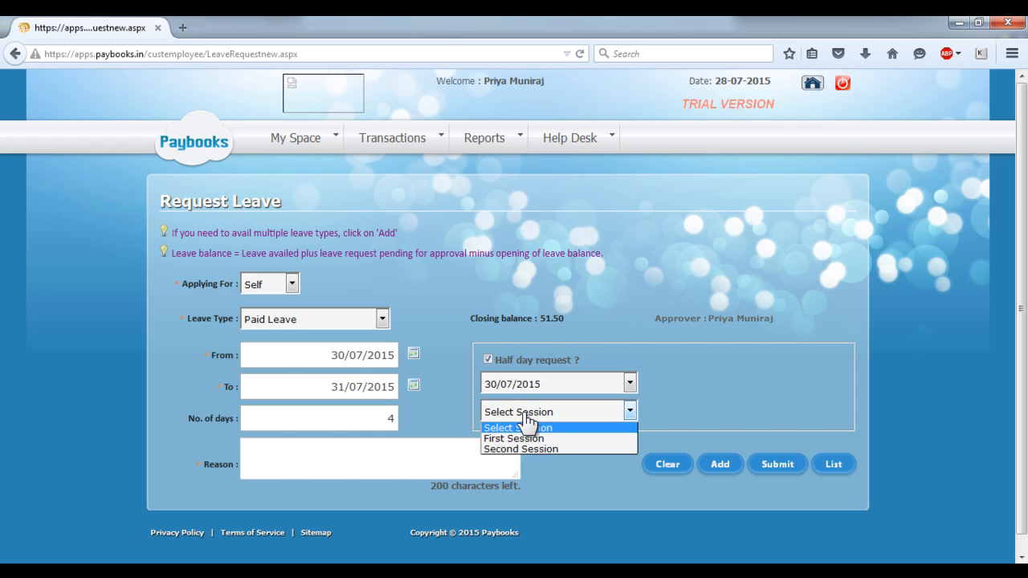
click(528, 439)
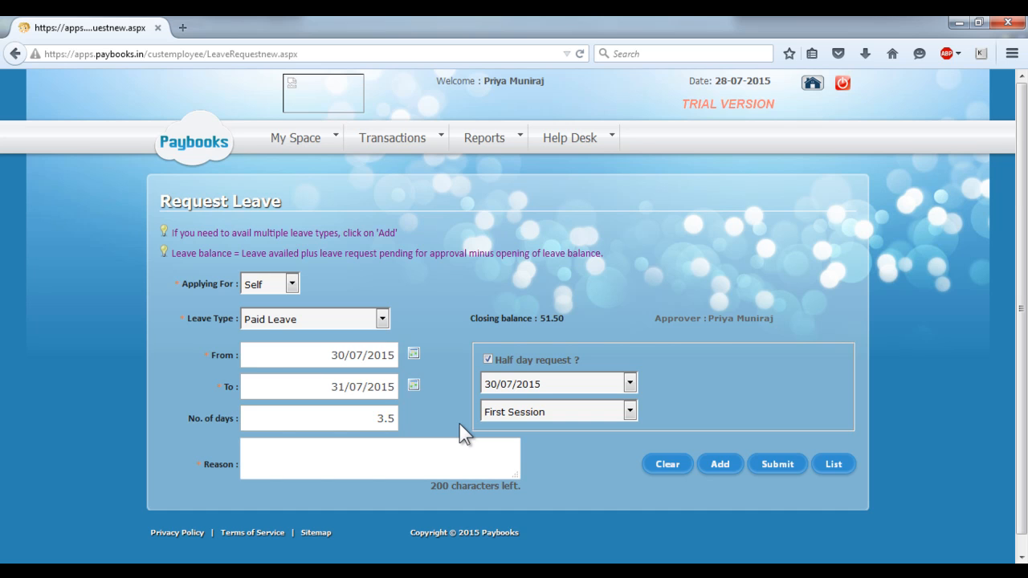
Enter "test" as the reason and add the Paid Leave entry to the request
click(298, 454)
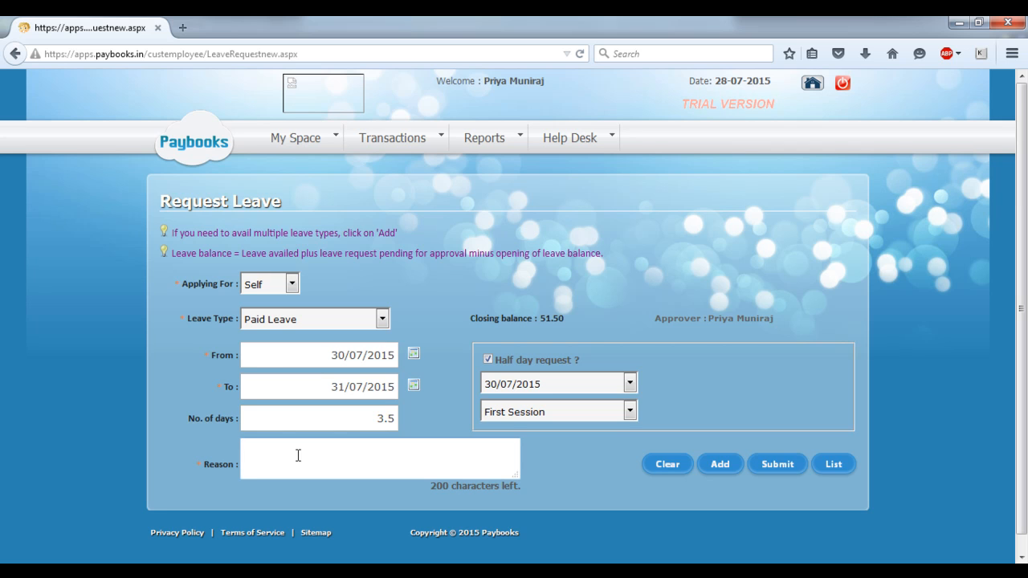
text(test)
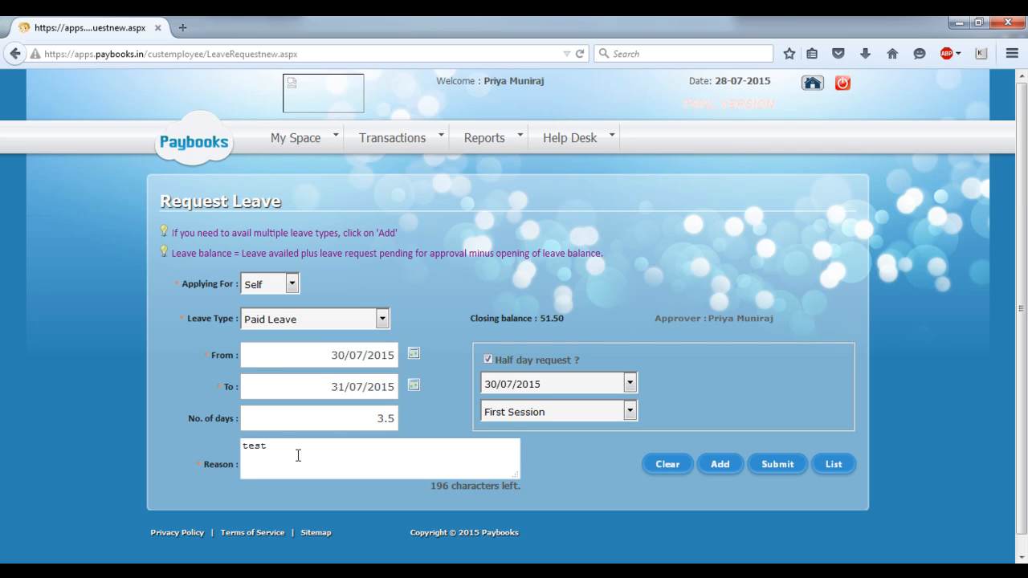
click(712, 463)
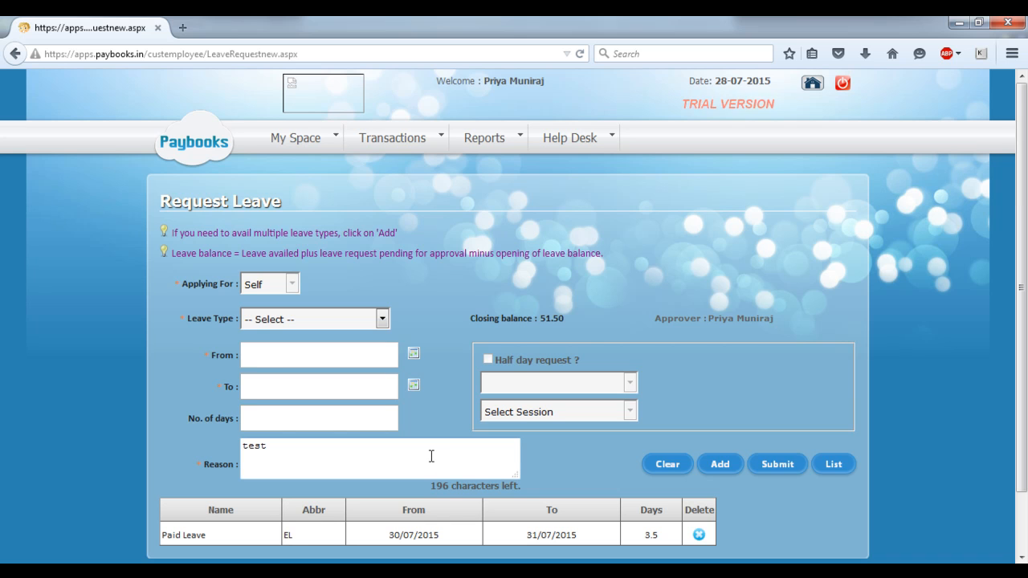
Submit the leave request with the added Paid Leave entry
click(339, 324)
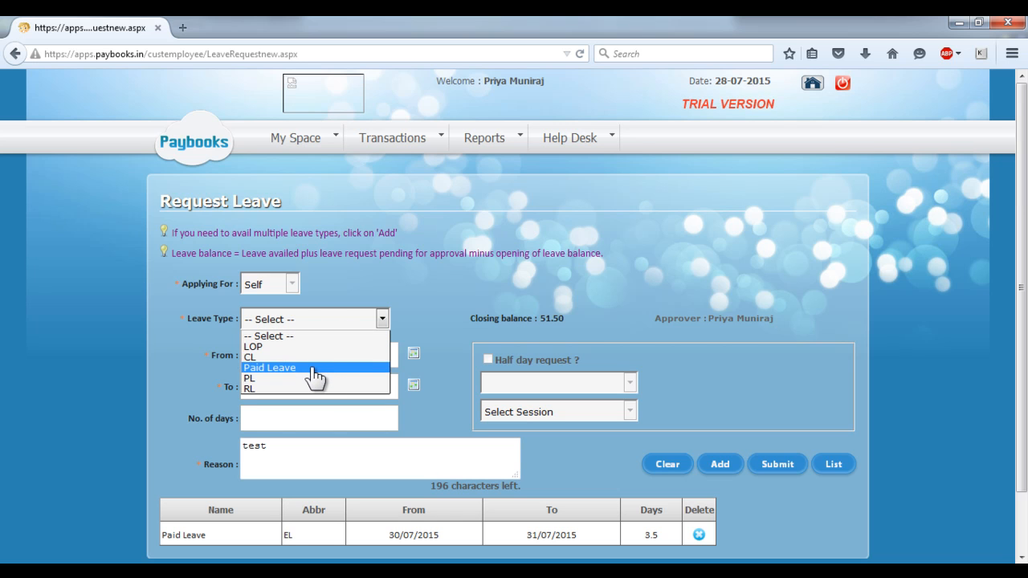
click(425, 327)
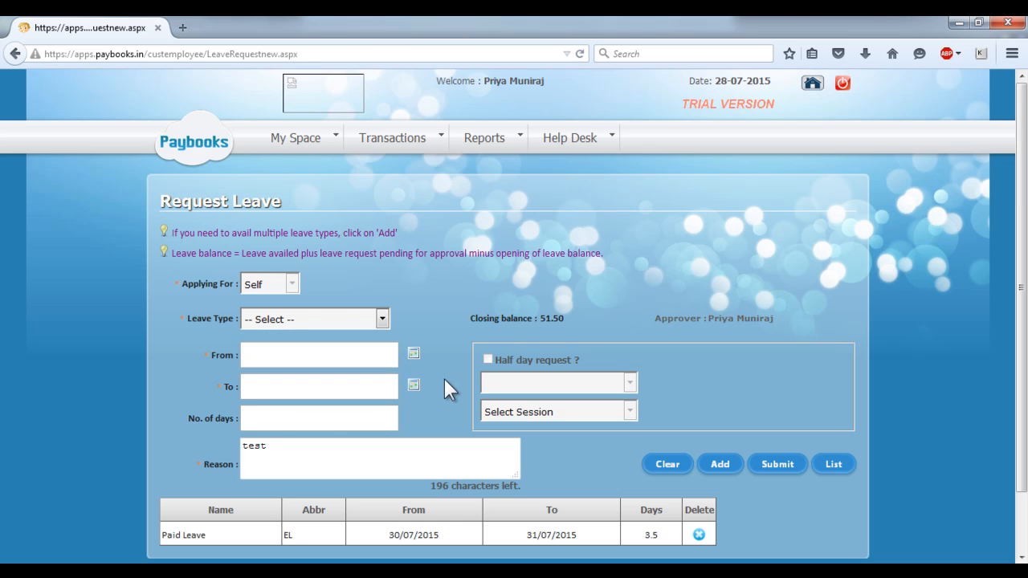
scroll(444, 379, down, 2)
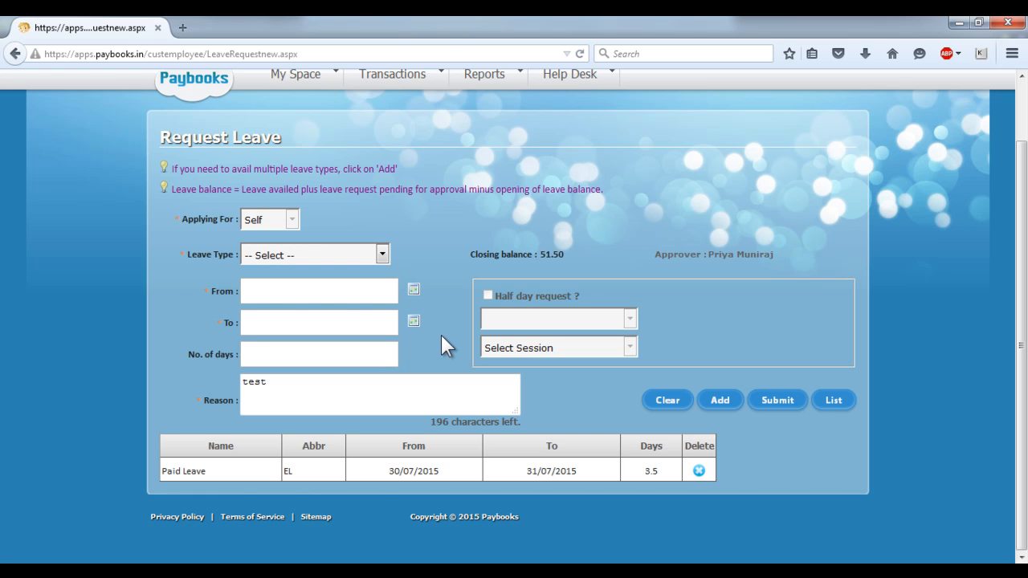
click(775, 400)
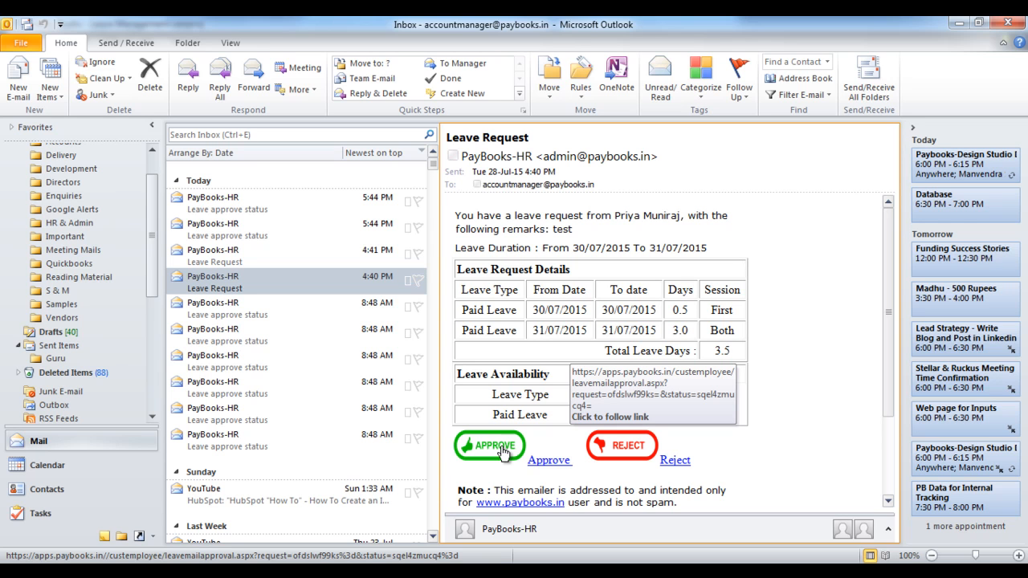
Open a leave approval status email in Outlook and switch to Paybooks to review the balances and requests in Leave History
click(278, 226)
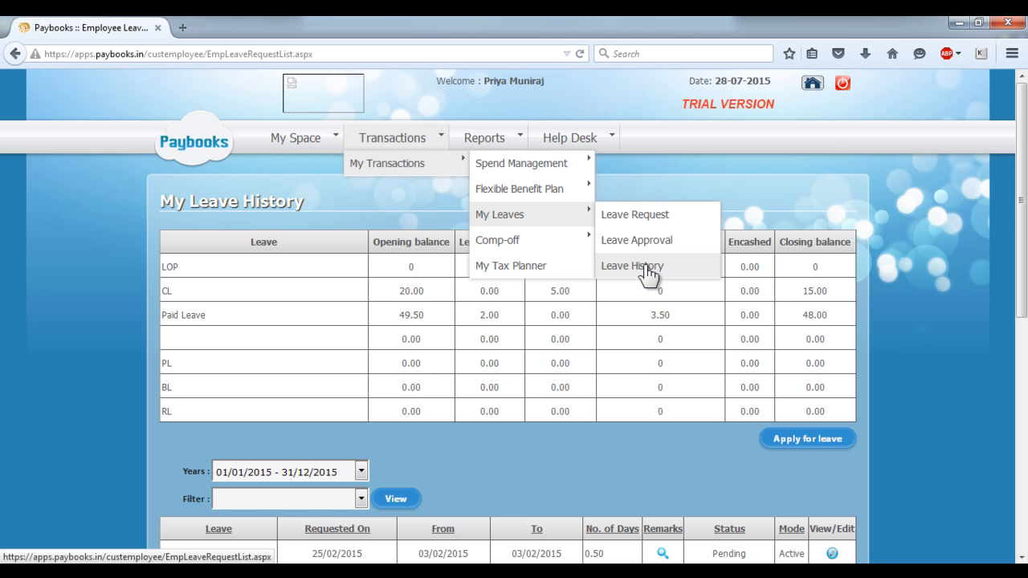
click(647, 268)
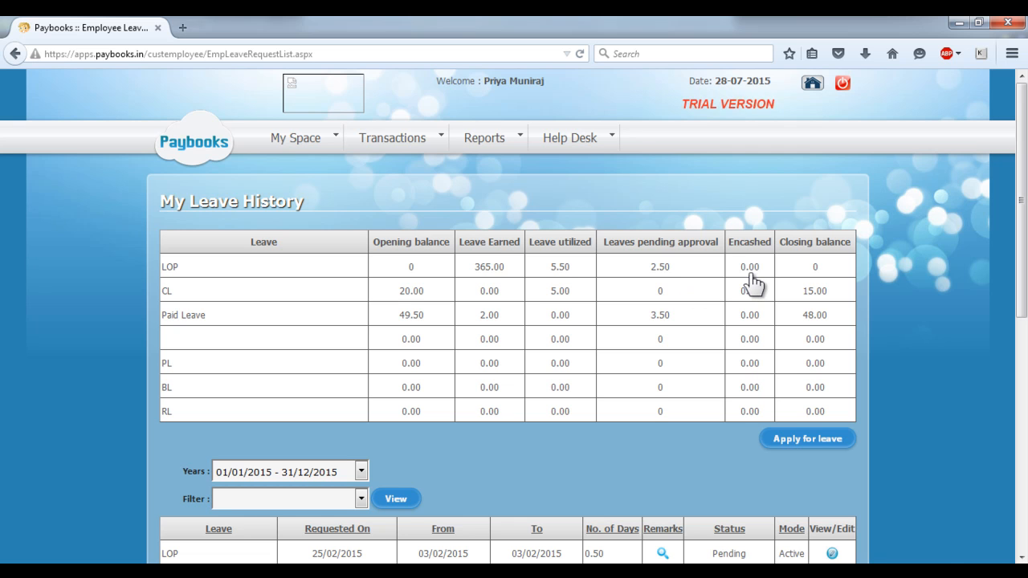
scroll(752, 279, down, 5)
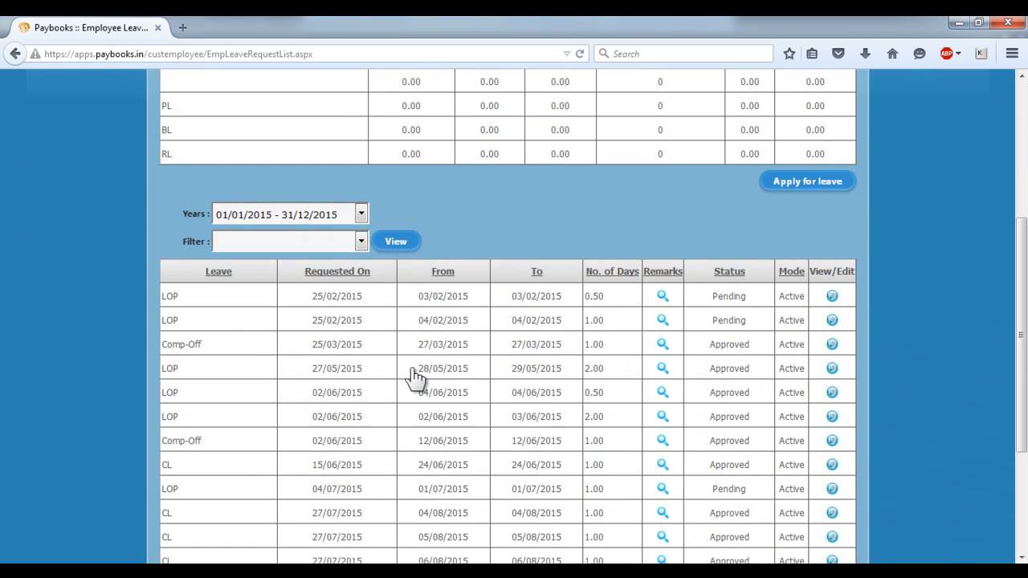
scroll(412, 376, down, 2)
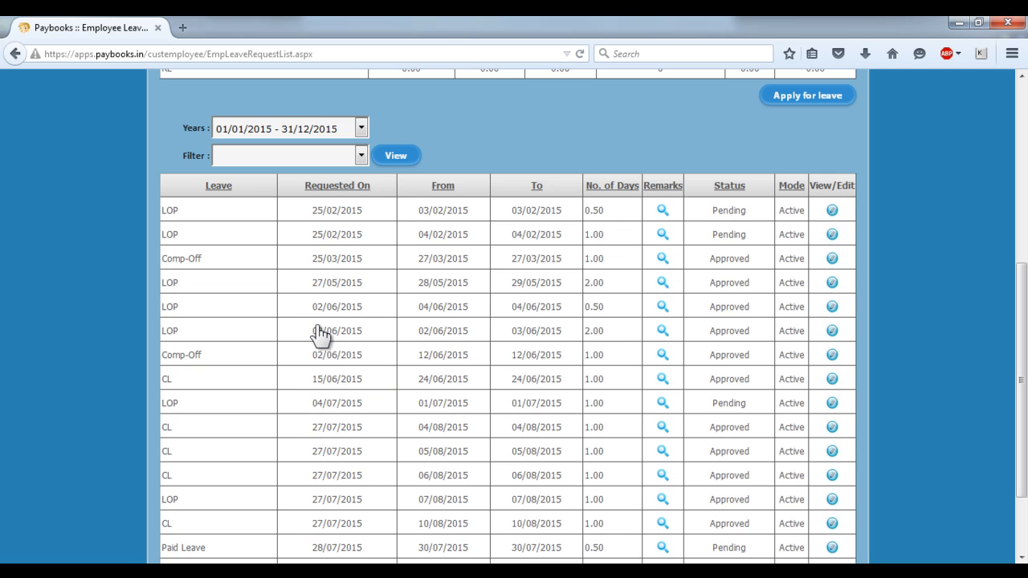
Examine the leave type filter choices and the selectable year ranges for the leave history list
click(269, 160)
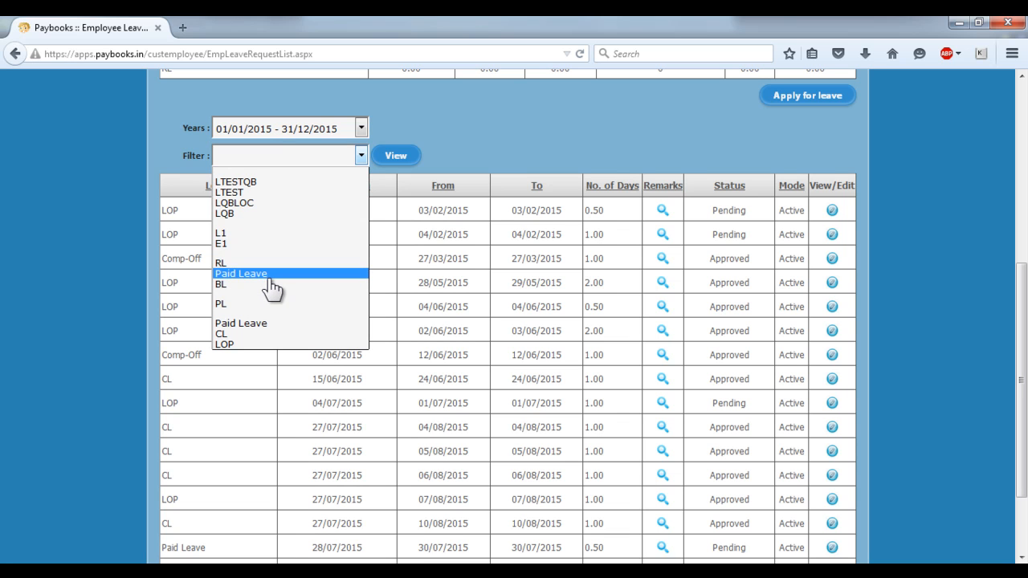
click(390, 120)
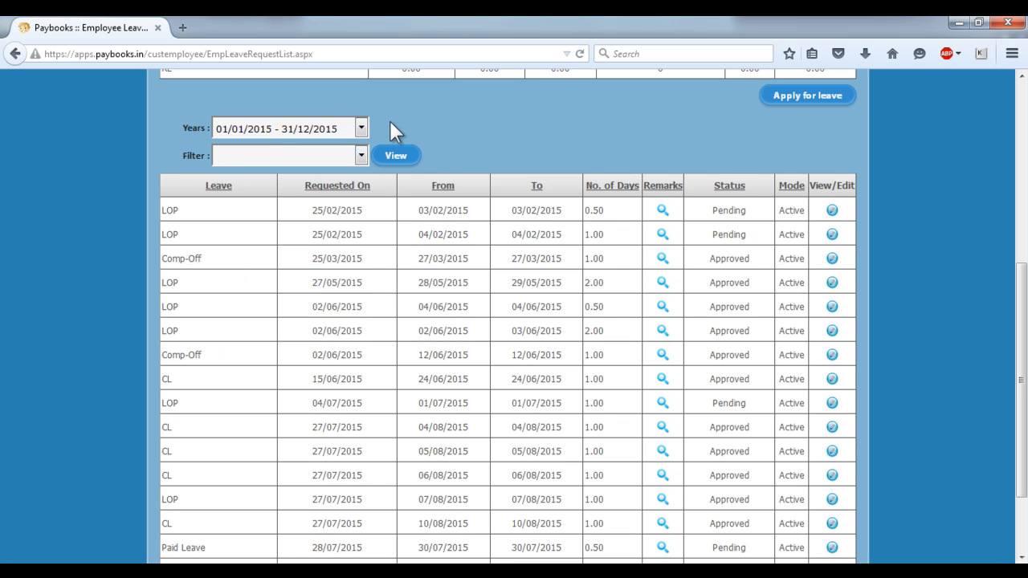
click(337, 134)
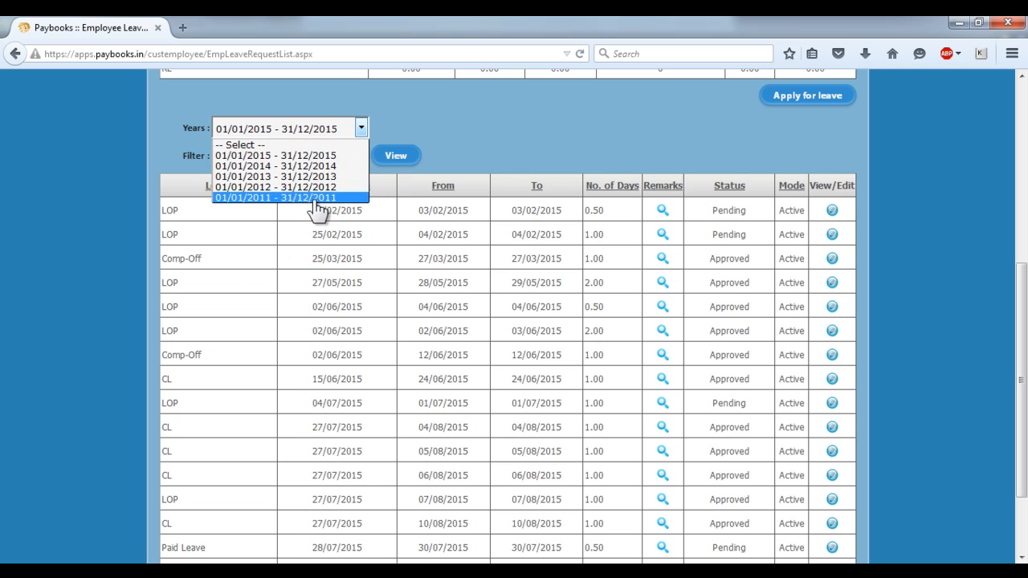
click(403, 122)
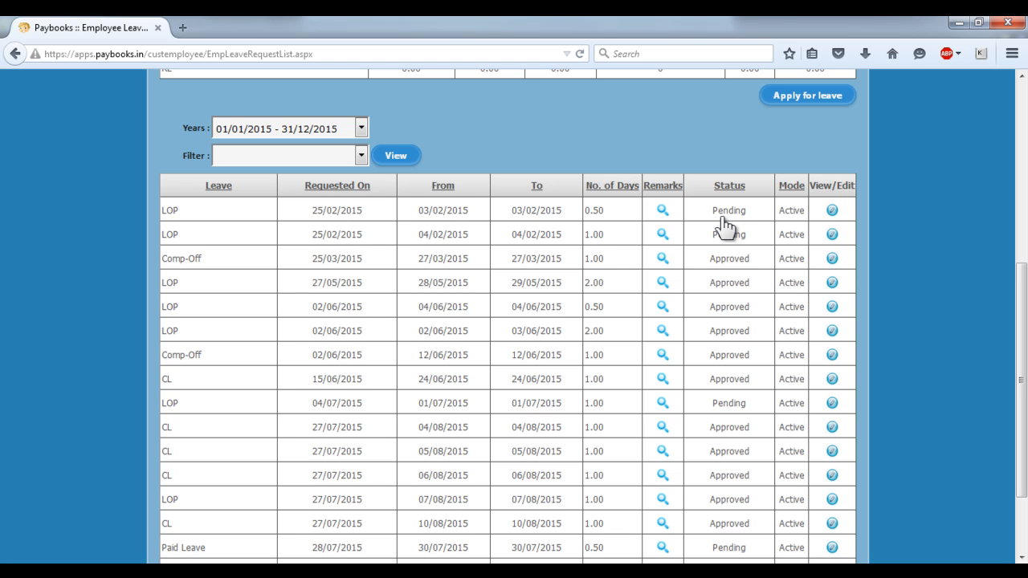
Open the details of the pending LOP request dated 03/02/2015 and inspect its leave status and approver remarks
click(832, 211)
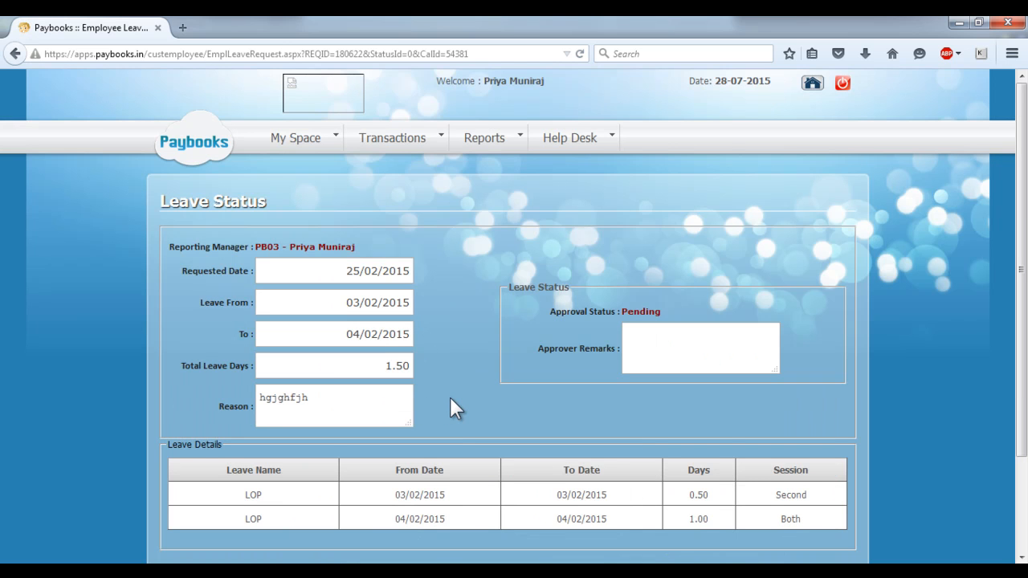
scroll(452, 406, down, 3)
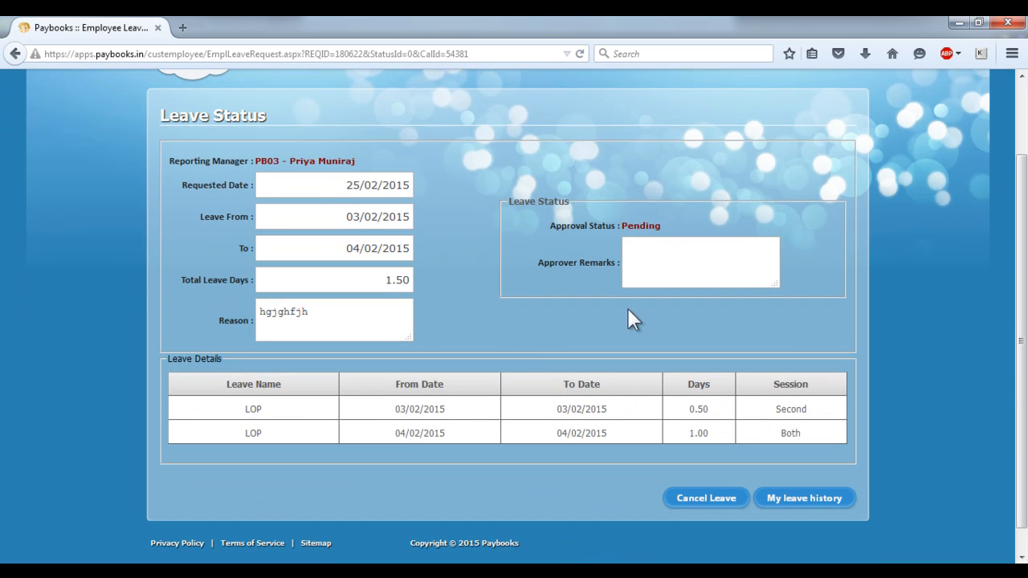
click(653, 250)
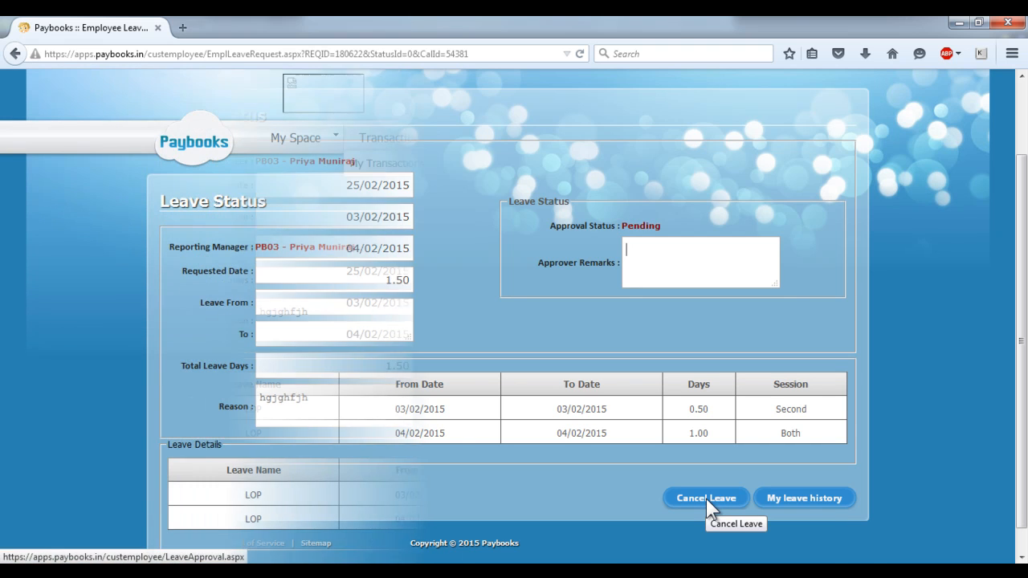
Open the Leave Approval page for employee leave requests
click(629, 241)
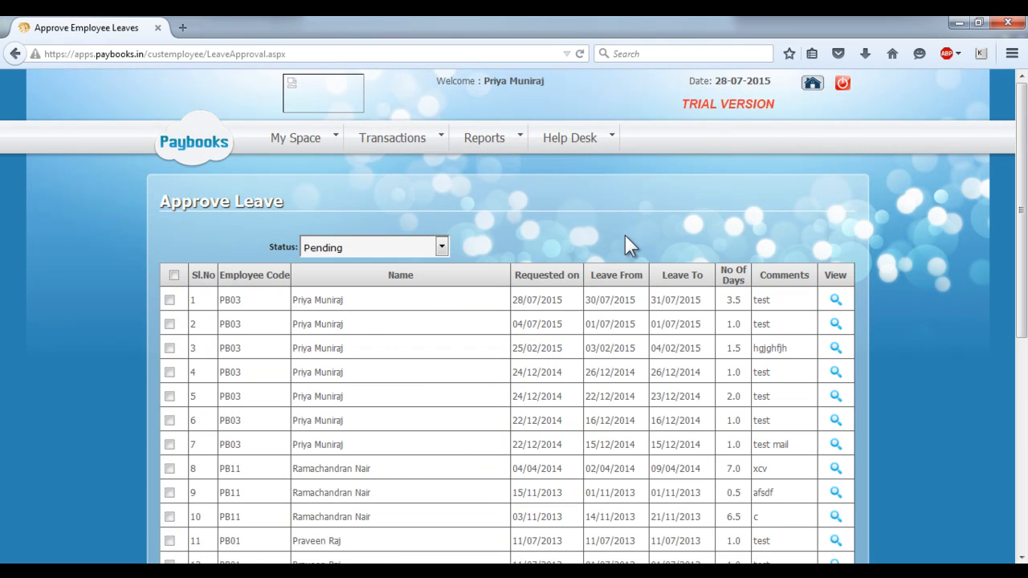
Select the pending leave requests in rows 2 to 4 and examine the status choices for a bulk decision
scroll(454, 445, down, 2)
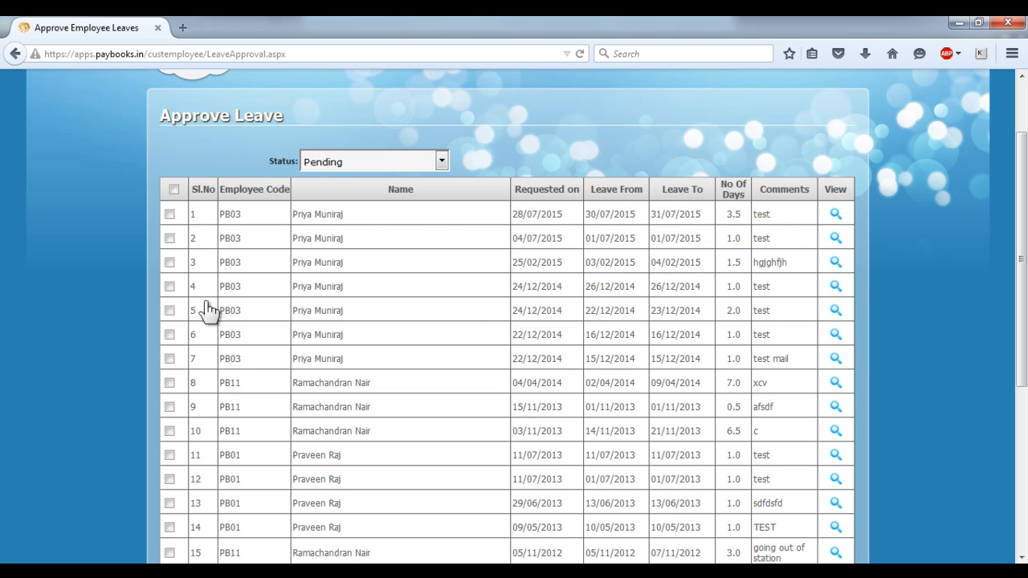
click(170, 262)
click(169, 286)
scroll(447, 367, down, 5)
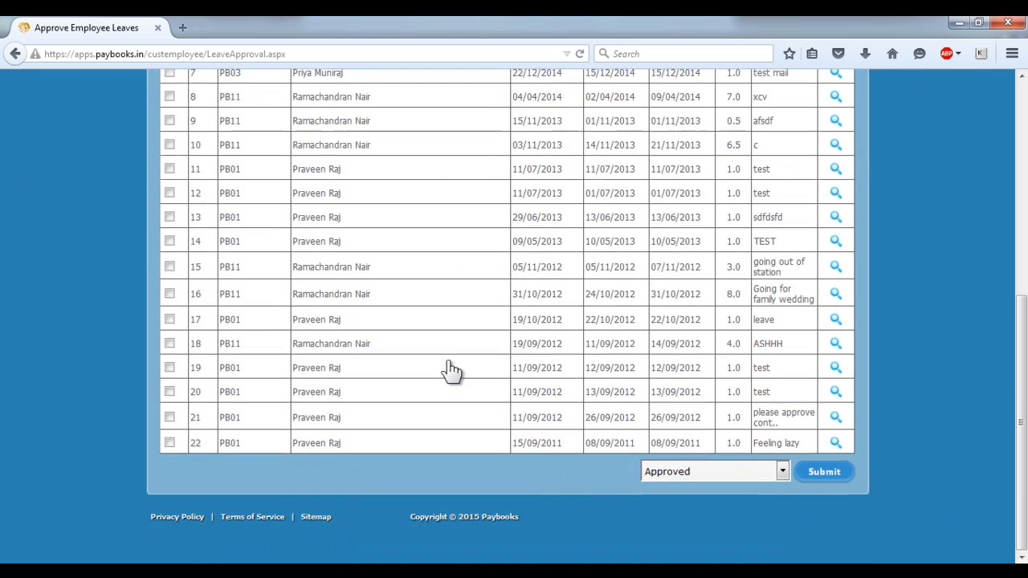
click(697, 477)
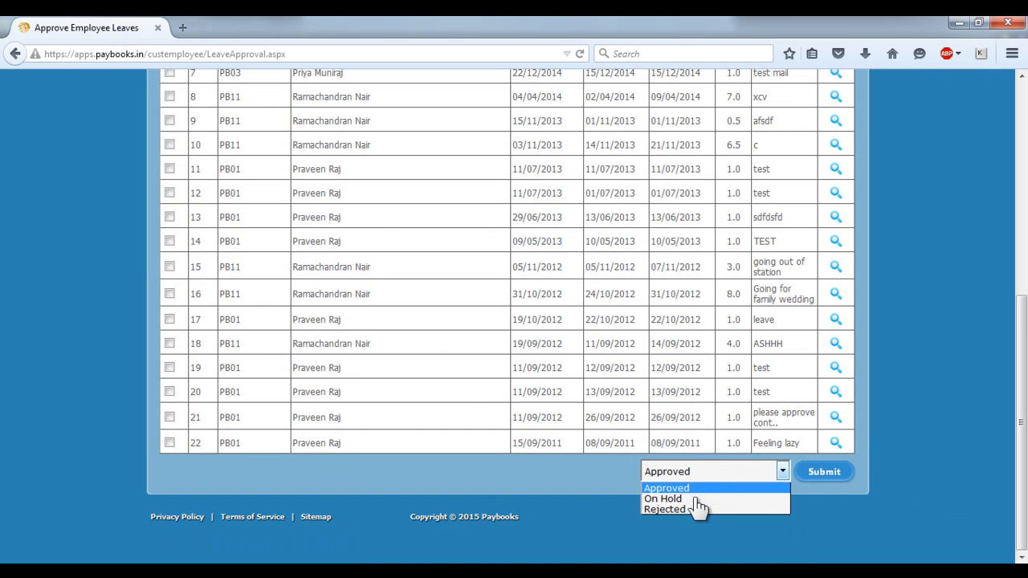
click(822, 472)
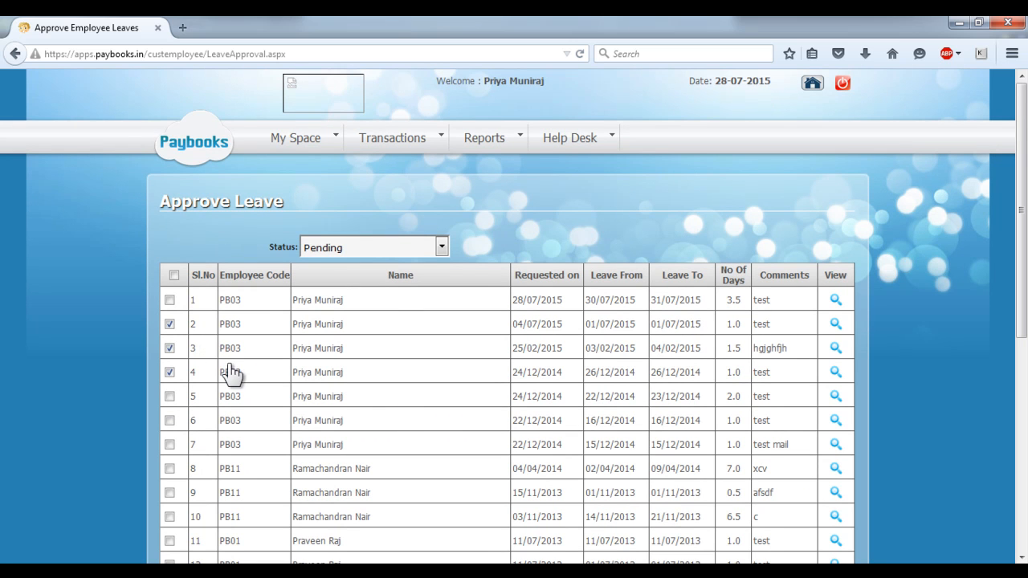
Try selecting all pending leave requests for a bulk approval, and clear the selection
click(174, 276)
scroll(413, 375, down, 5)
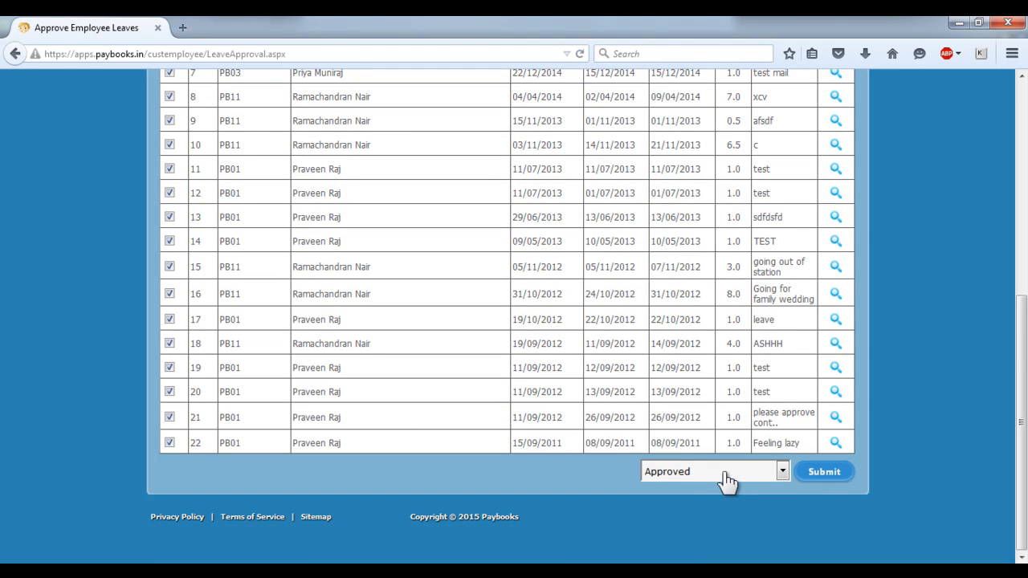
click(825, 472)
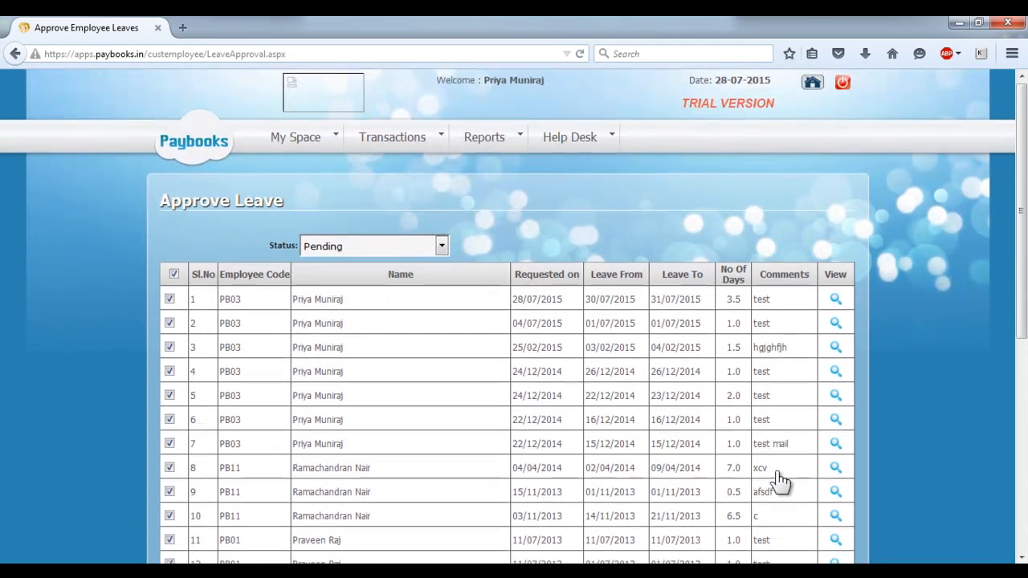
click(174, 275)
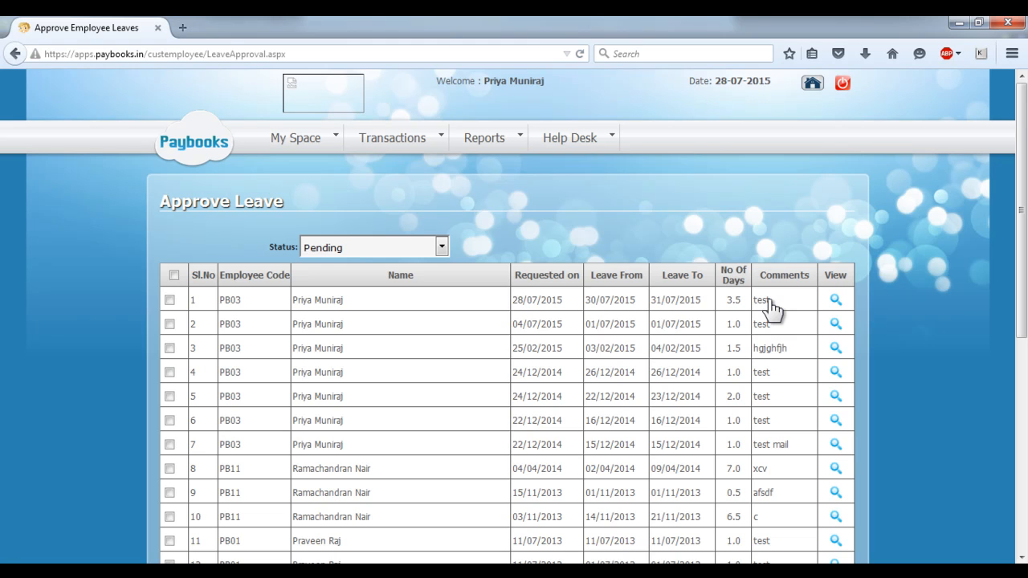
Open the pending leave request raised on 28/07/2015 and set its status to Approved with the approver remarks "test"
click(836, 304)
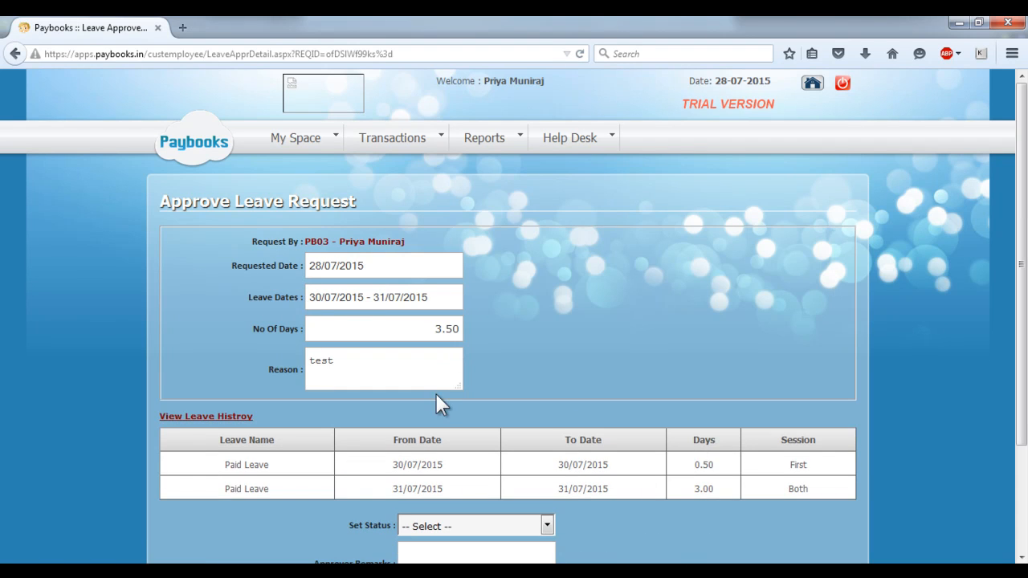
scroll(437, 398, down, 3)
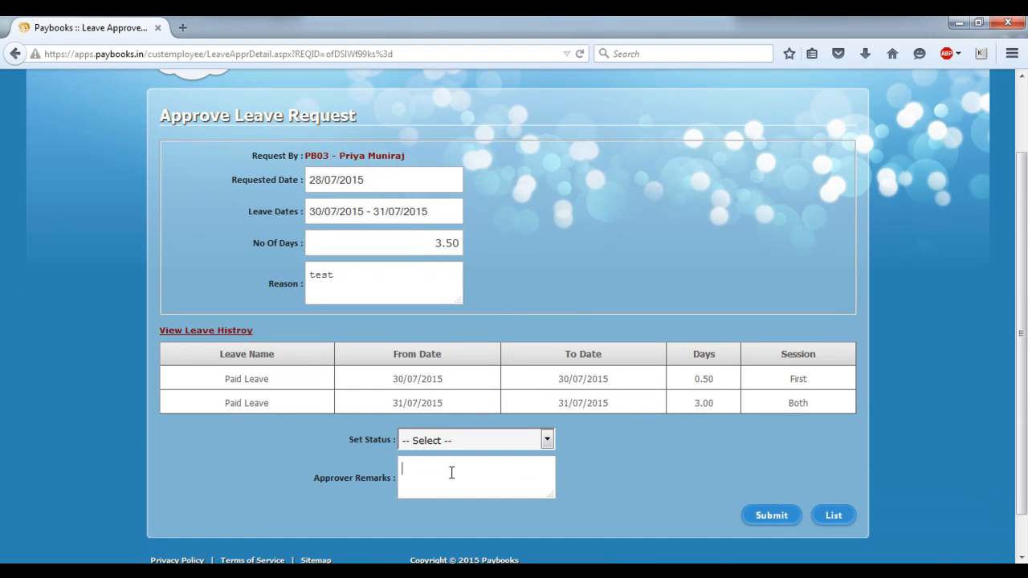
text(test)
click(455, 441)
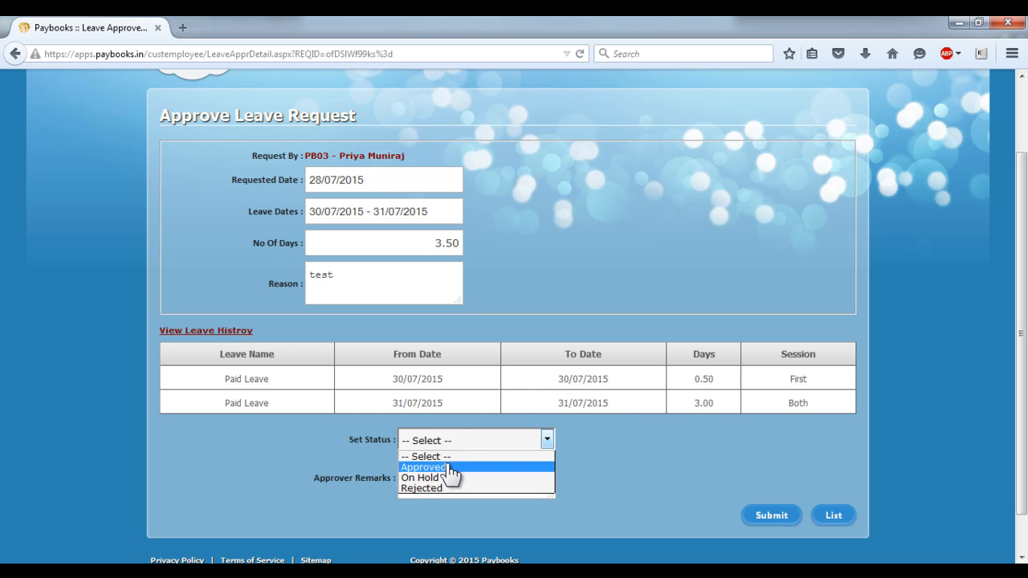
click(448, 468)
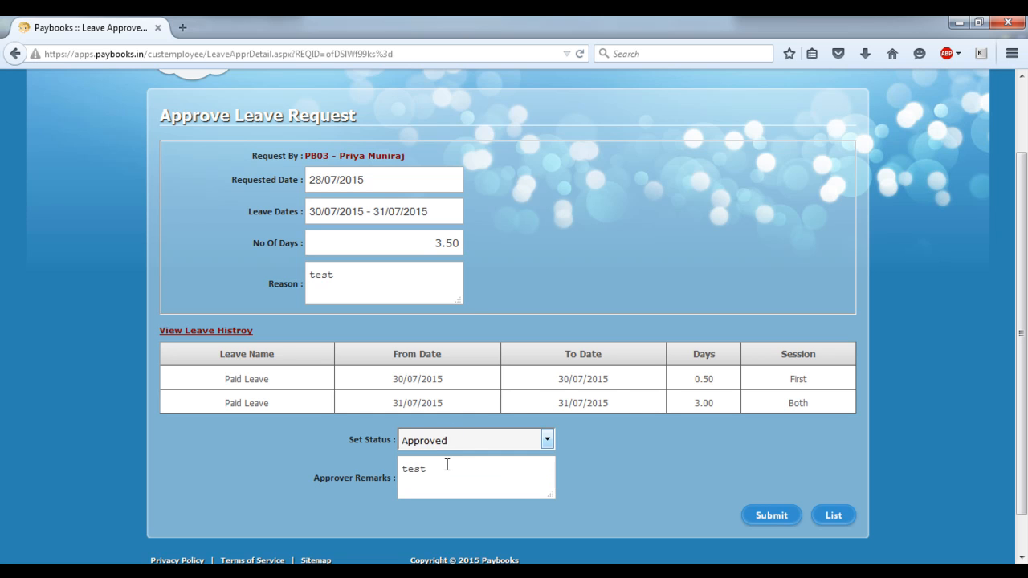
click(773, 514)
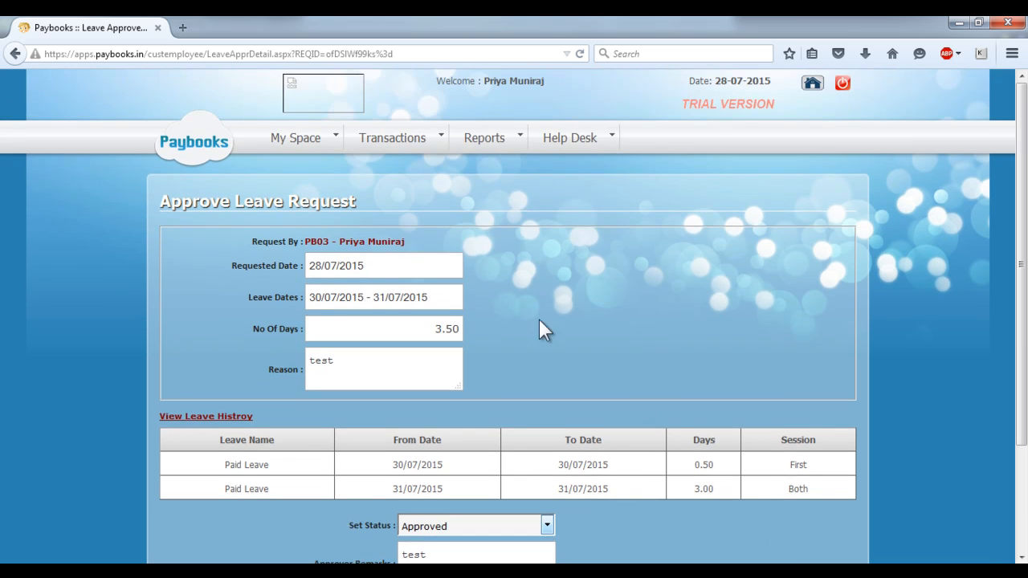
Open a new comp-off request for Self and set the worked day to 23/07/2015
mouse_move(406, 153)
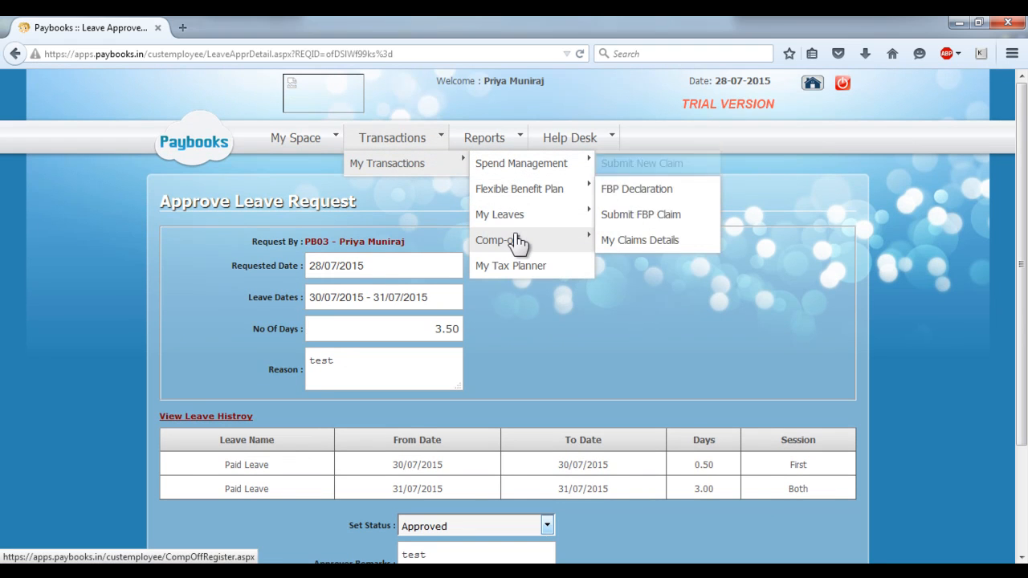
mouse_move(518, 243)
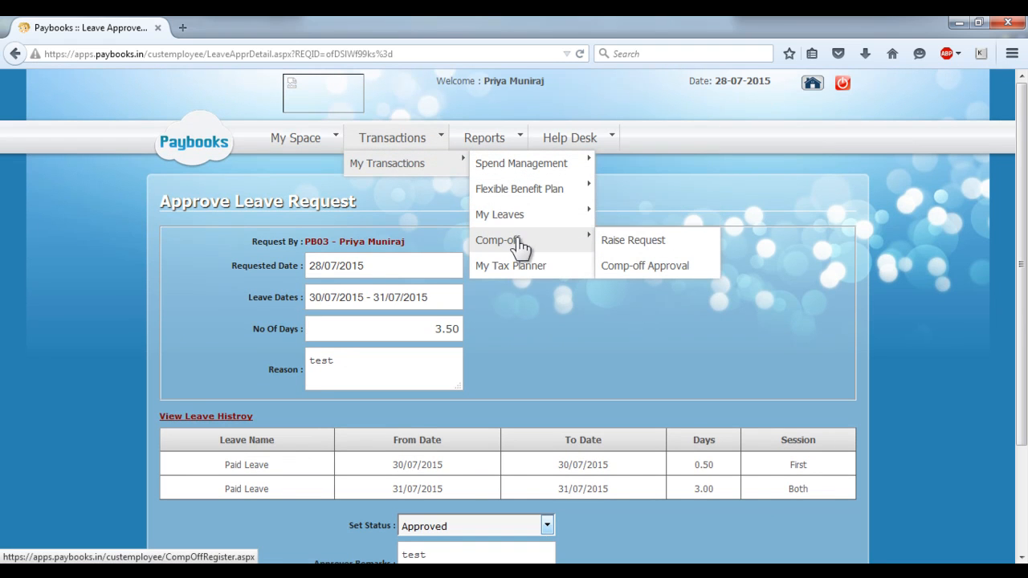
click(625, 243)
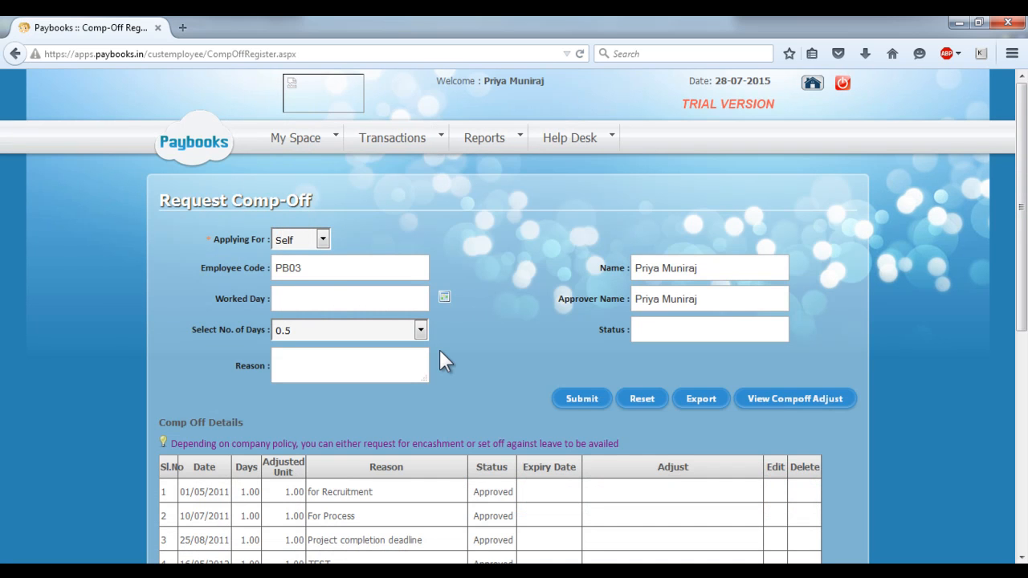
scroll(441, 351, down, 2)
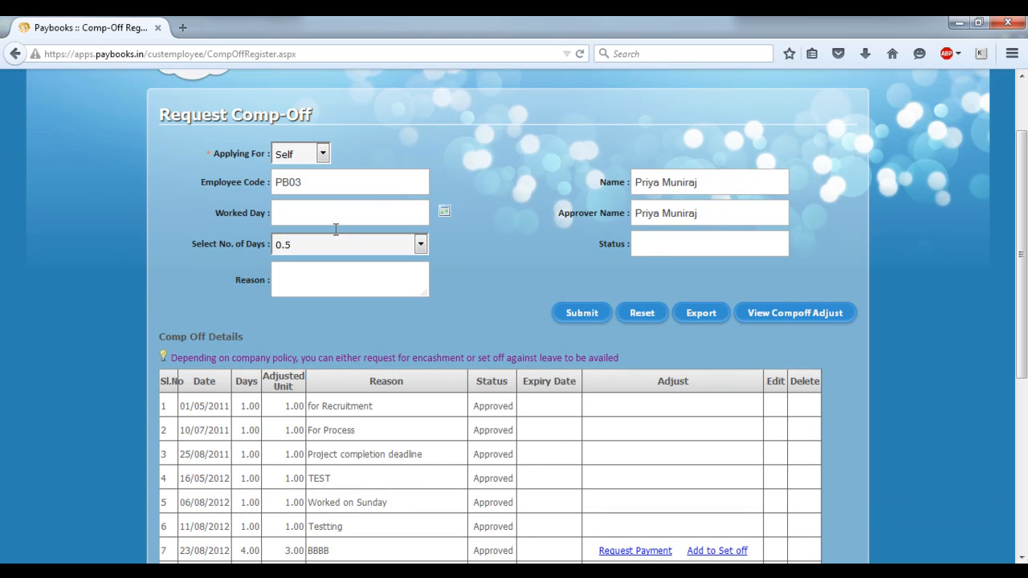
click(445, 211)
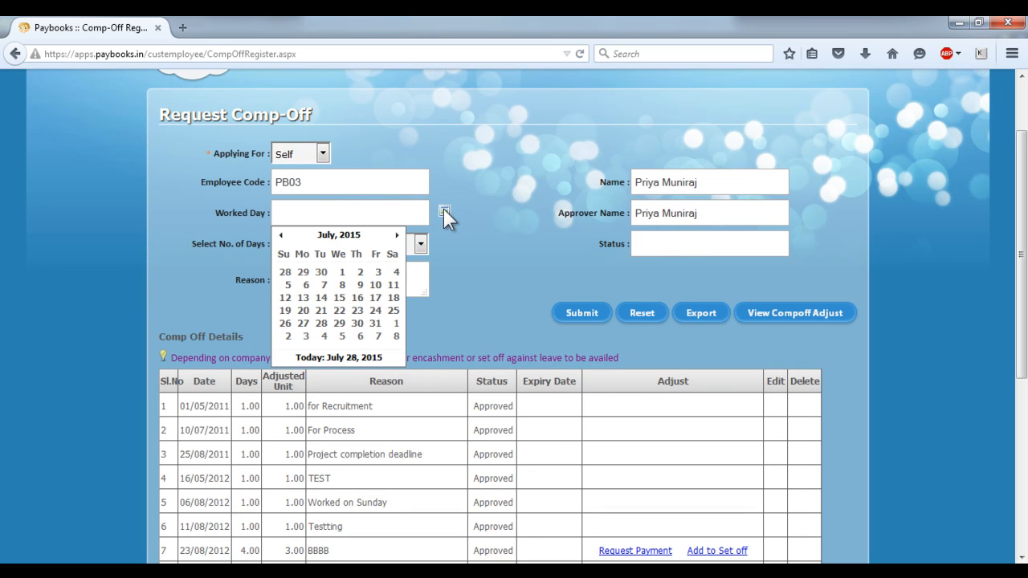
click(356, 310)
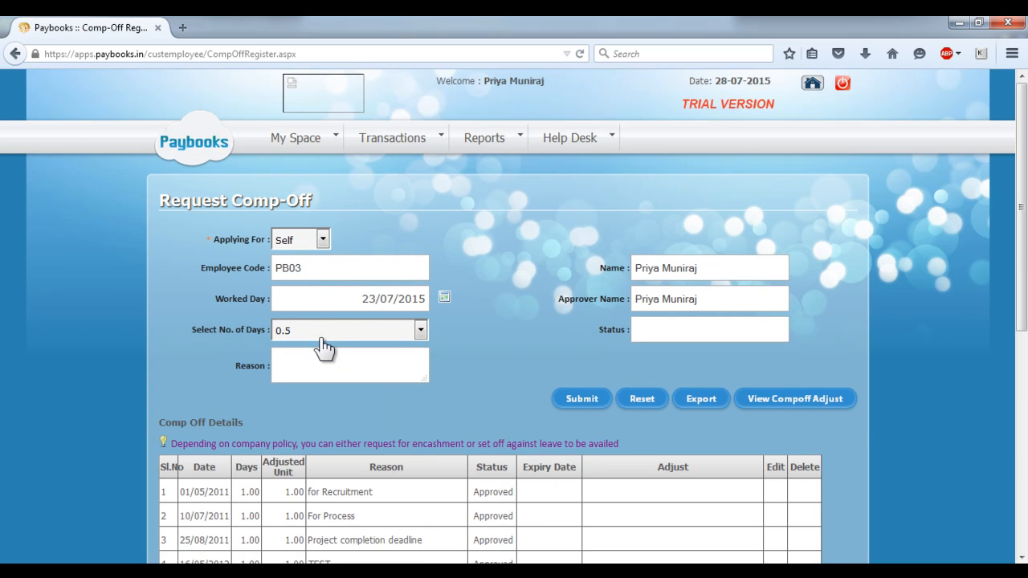
Examine the number-of-days choices in the comp-off request, keep 0.5, and place the cursor in the empty reason field
click(323, 336)
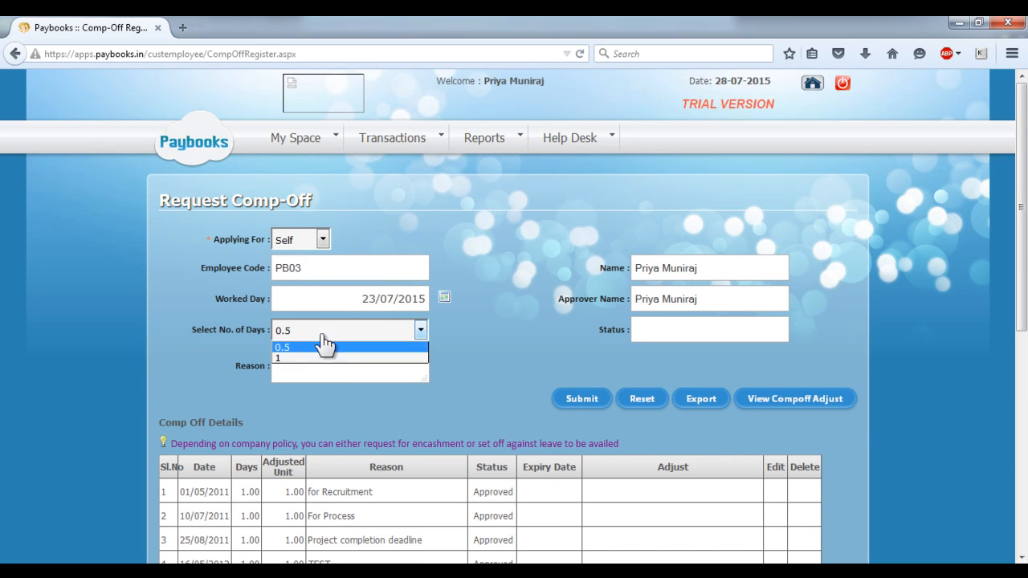
click(470, 319)
click(348, 364)
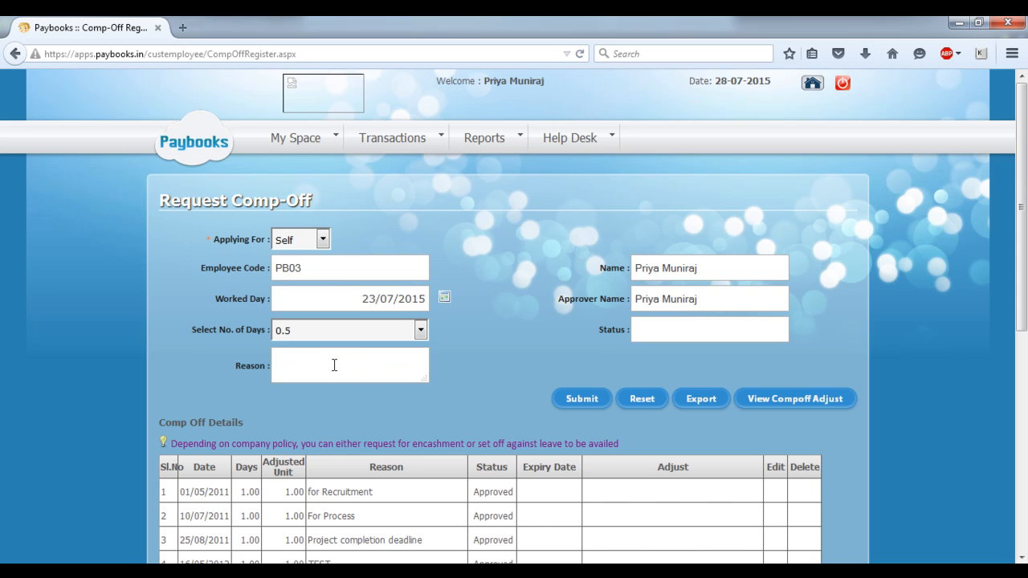
scroll(361, 369, down, 2)
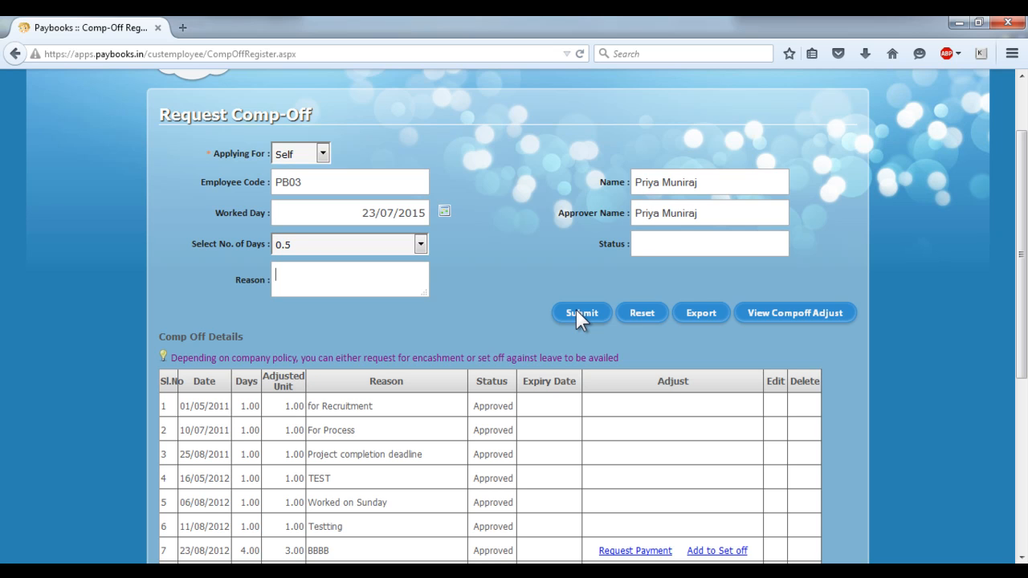
Open the leave set-off form for the 23/08/2012 comp-off, check its day-duration choice, and close it without saving
scroll(252, 418, down, 4)
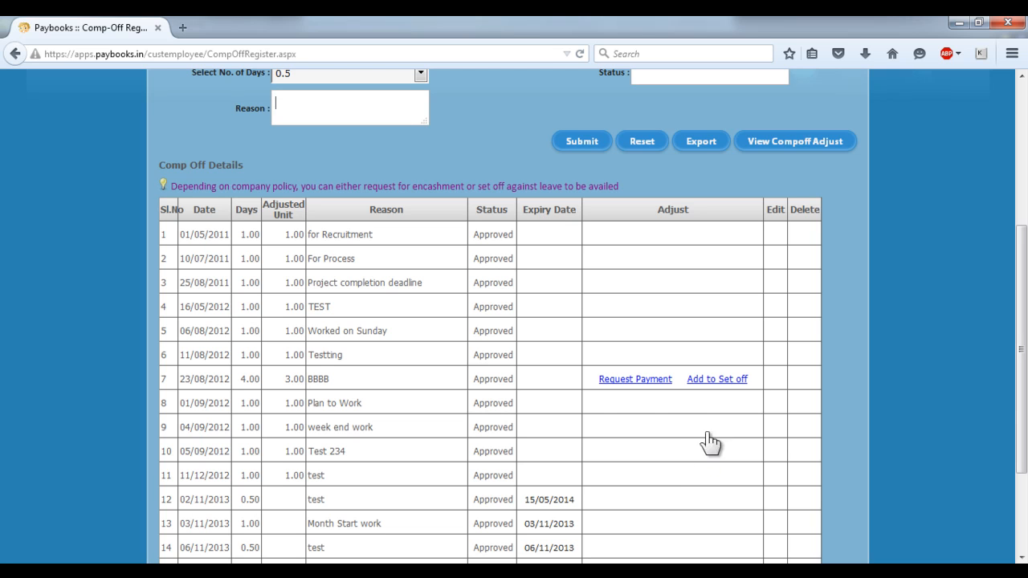
click(710, 381)
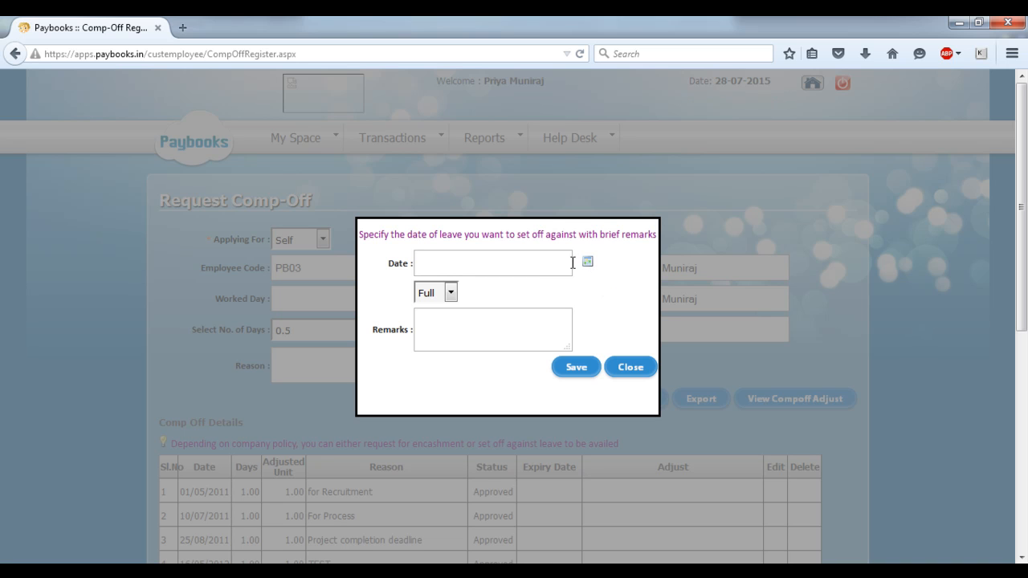
click(449, 296)
click(484, 291)
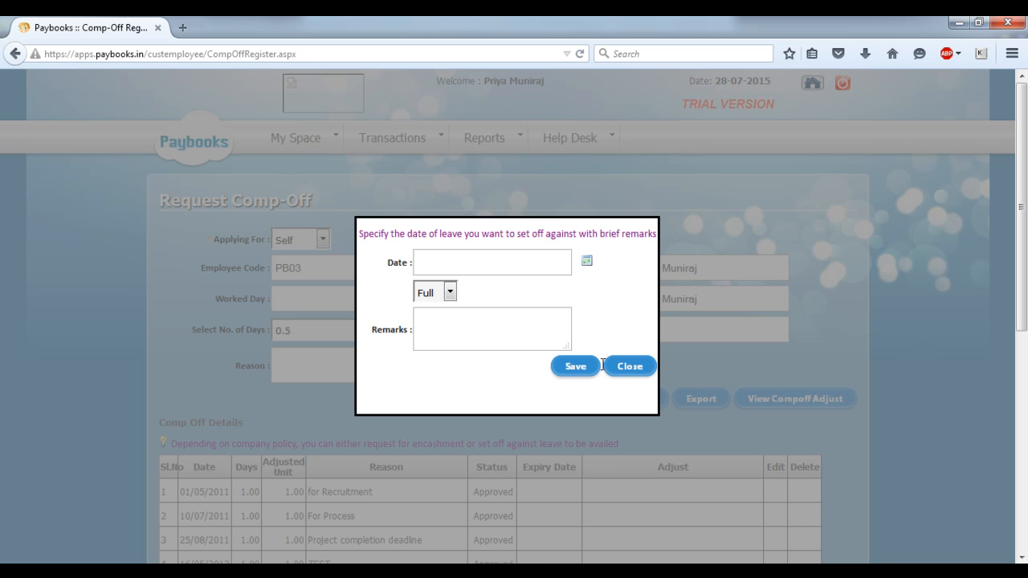
click(622, 366)
Request payment for the 23/08/2012 comp-off with reason BBBB and confirm the encashment
scroll(630, 450, down, 1)
scroll(634, 480, down, 3)
scroll(643, 532, down, 3)
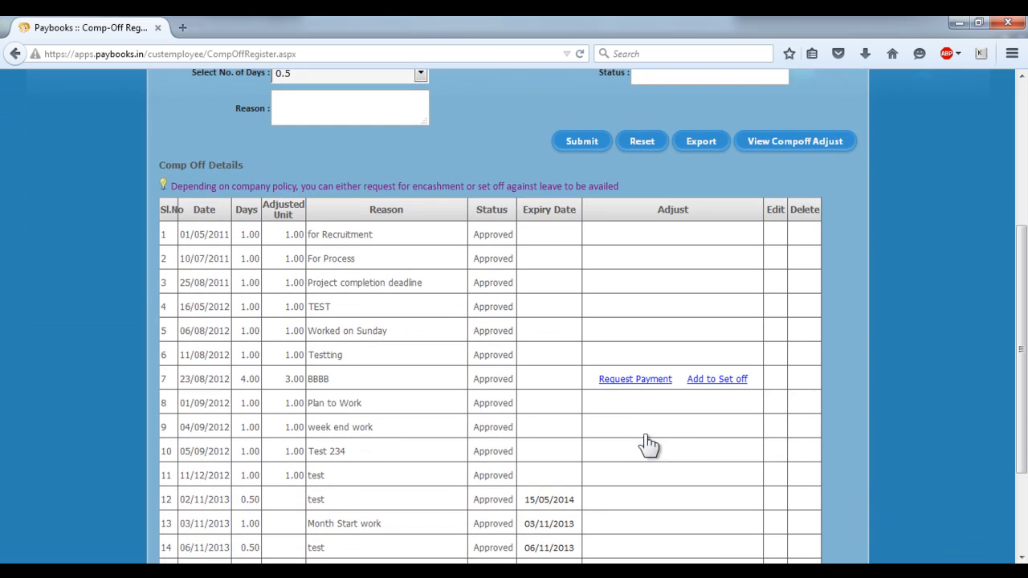
click(631, 383)
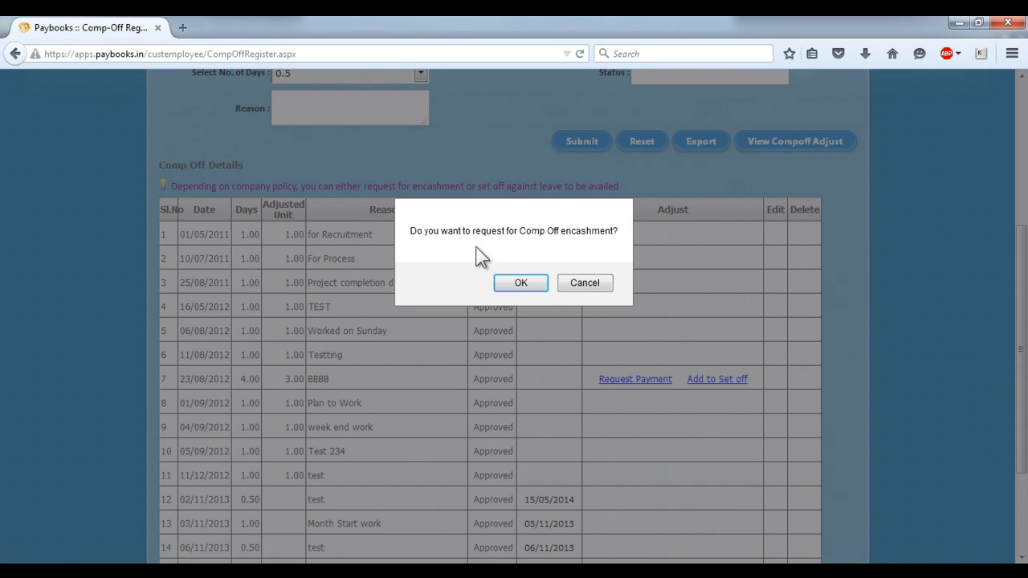
click(530, 281)
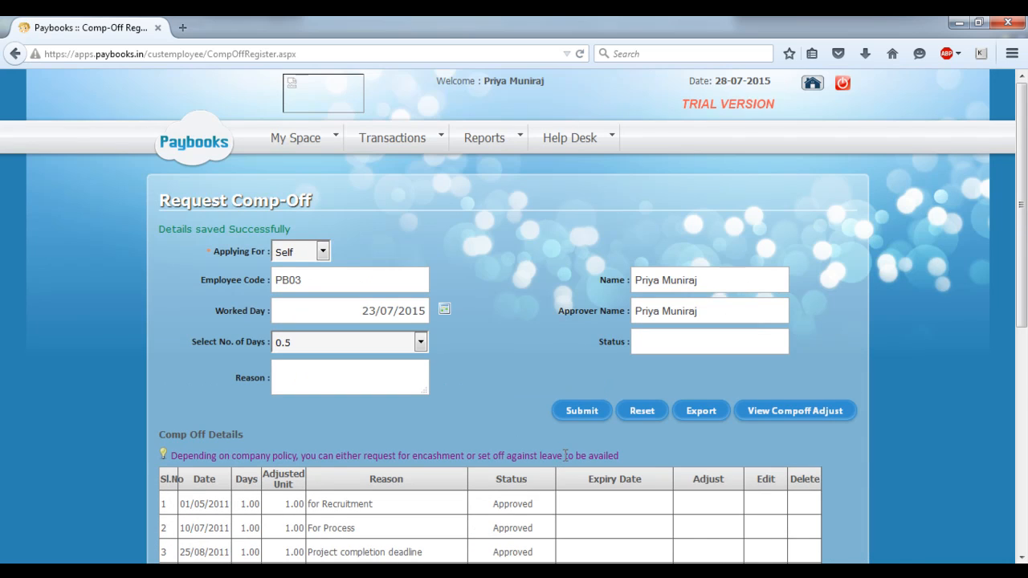
Open the Comp-off Approval page for employee comp-off requests
scroll(562, 458, down, 2)
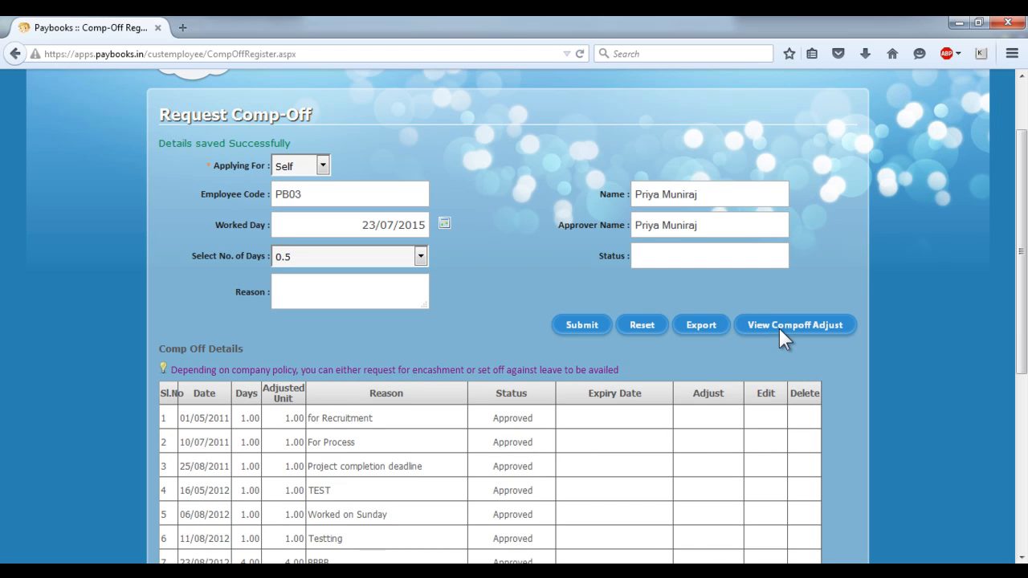
scroll(779, 329, up, 2)
mouse_move(530, 240)
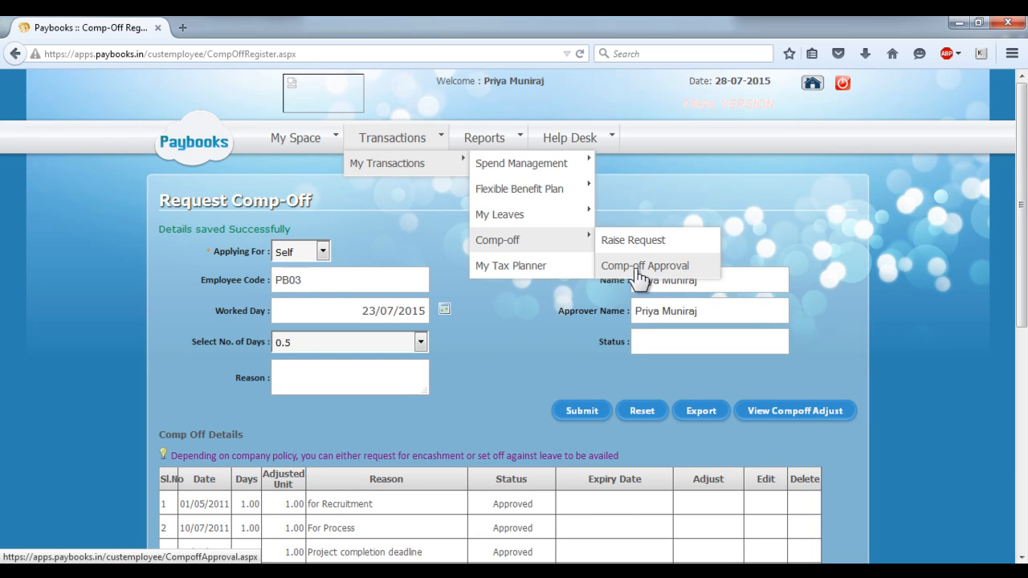
click(640, 273)
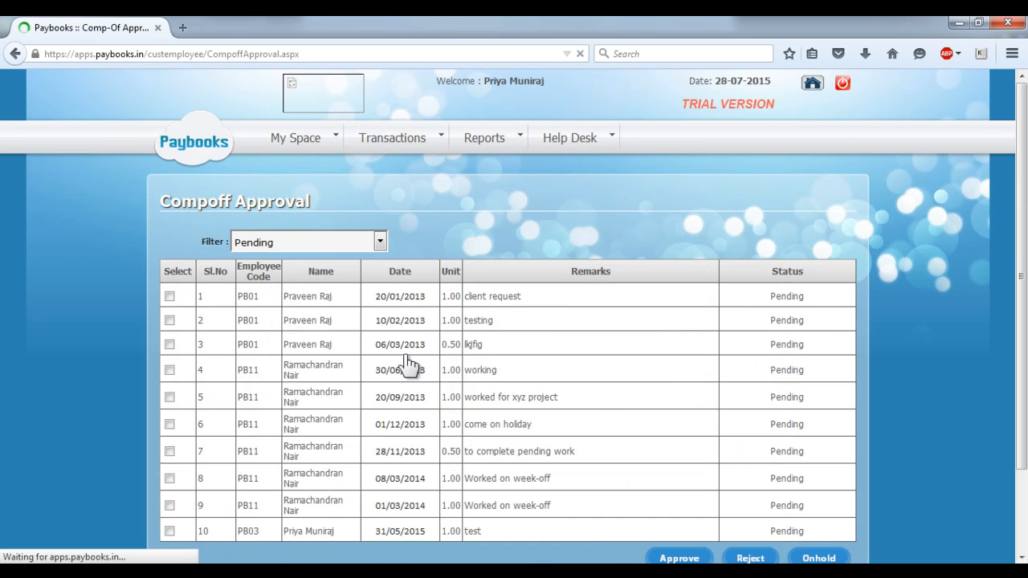
Select the pending comp-off request dated 10/02/2013 with the remark "testing"
scroll(296, 390, down, 2)
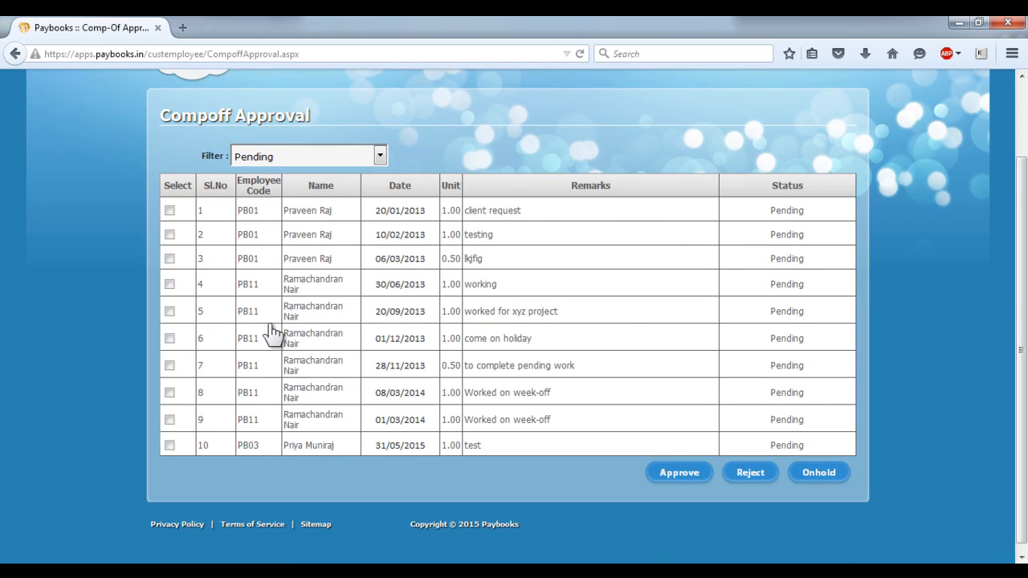
click(169, 234)
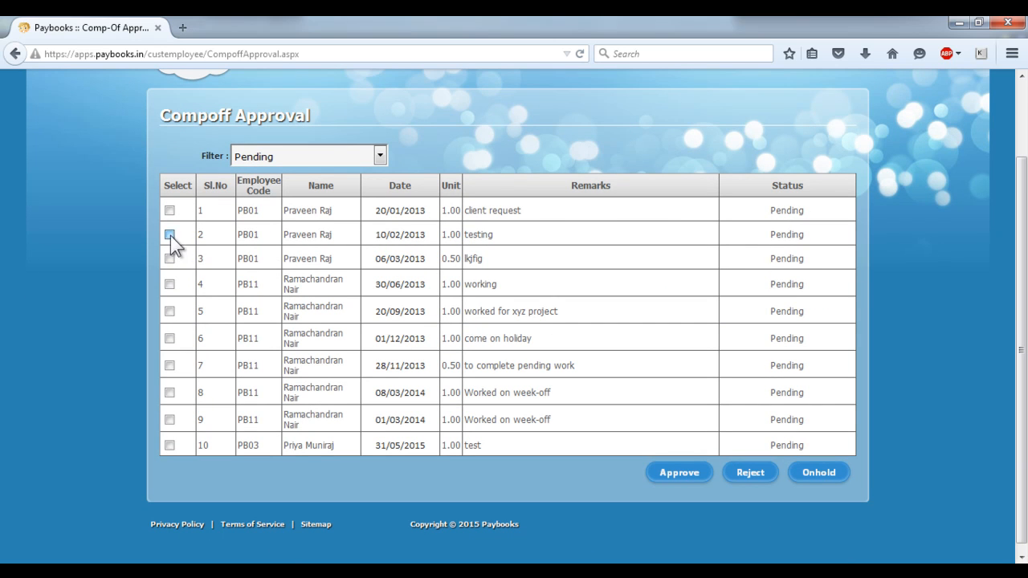